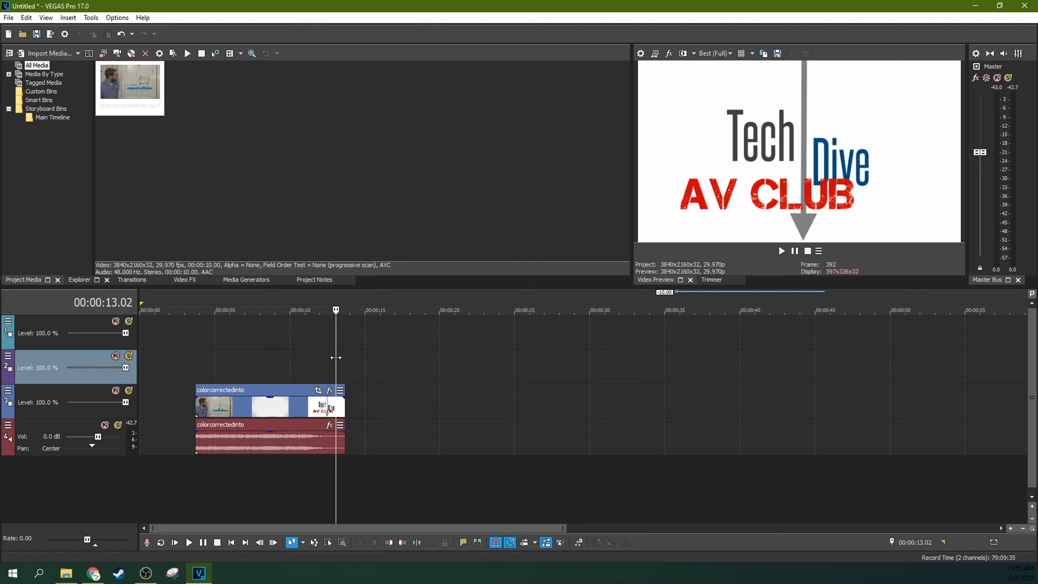
- Scrub through the colorcorrectedinto clip on the timeline to examine its frames
{"action": "left_click", "coordinate": [297, 350]}
{"action": "left_click", "coordinate": [266, 352]}
{"action": "left_click", "coordinate": [416, 342]}
{"action": "left_click", "coordinate": [316, 359]}
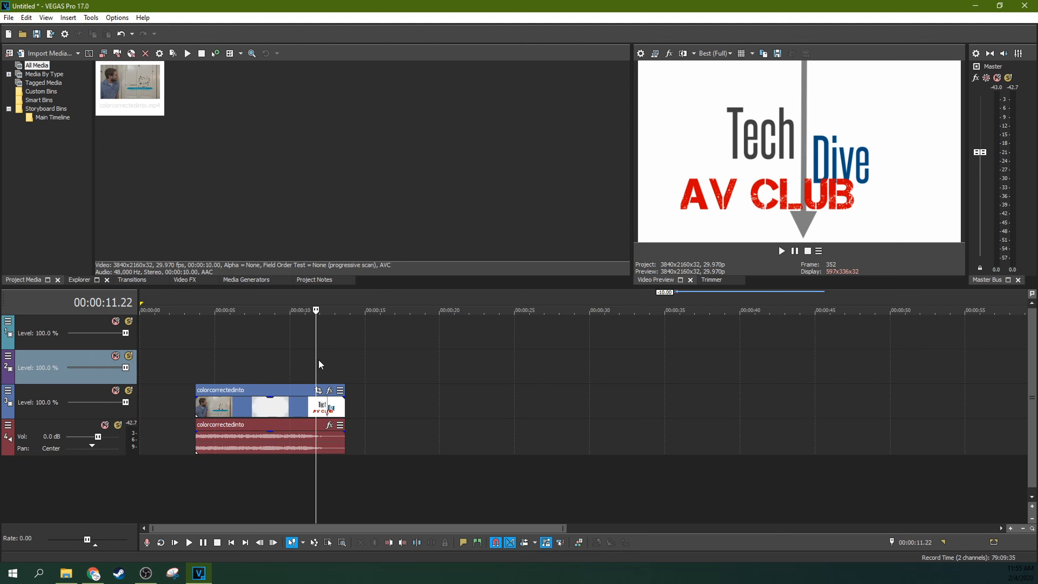
{"action": "left_click", "coordinate": [318, 365]}
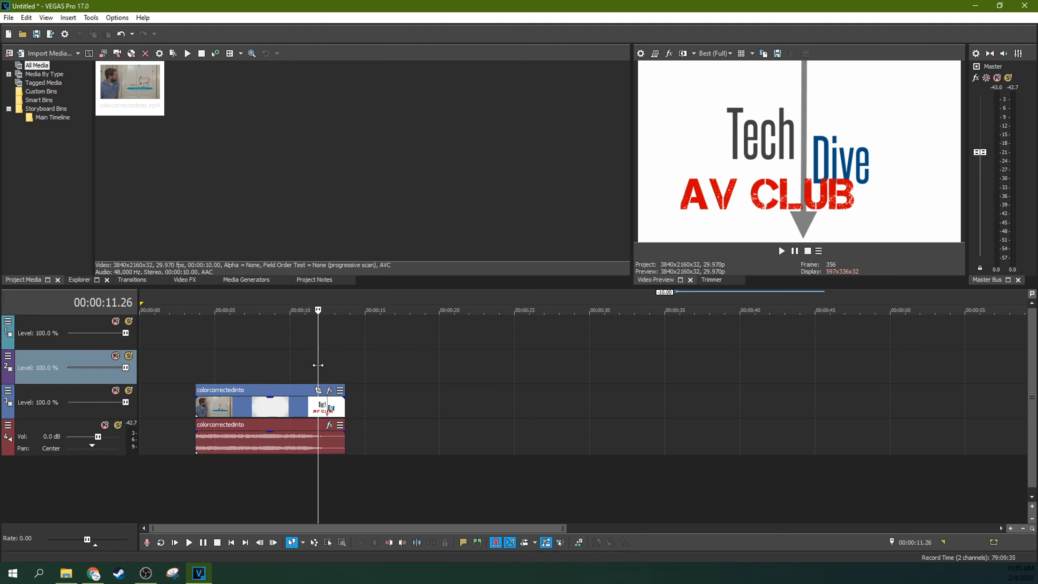
{"action": "left_click", "coordinate": [305, 364]}
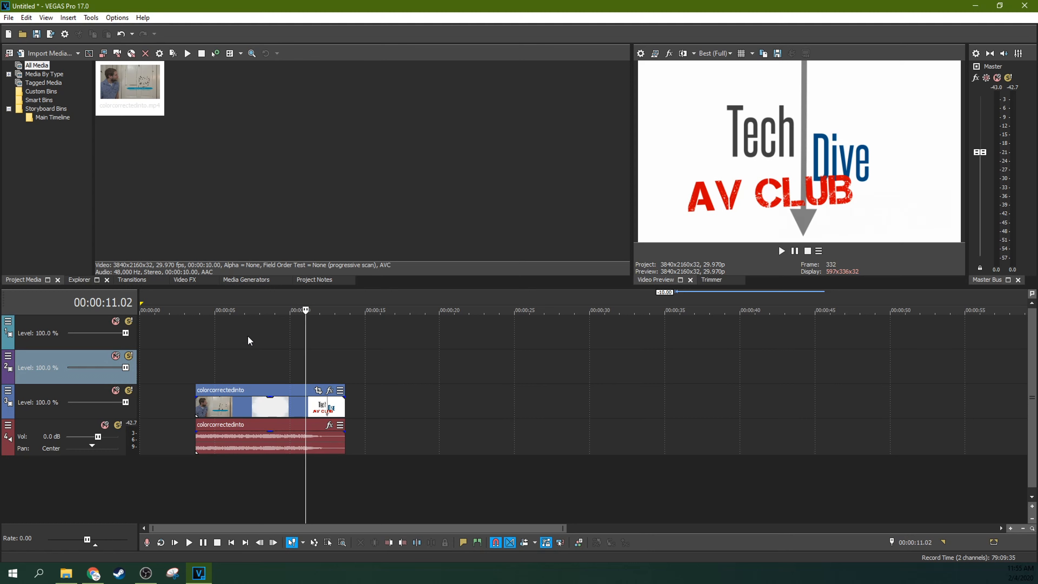
{"action": "left_click", "coordinate": [260, 343]}
{"action": "left_click", "coordinate": [310, 355]}
{"action": "left_click", "coordinate": [351, 358]}
{"action": "left_click", "coordinate": [252, 364]}
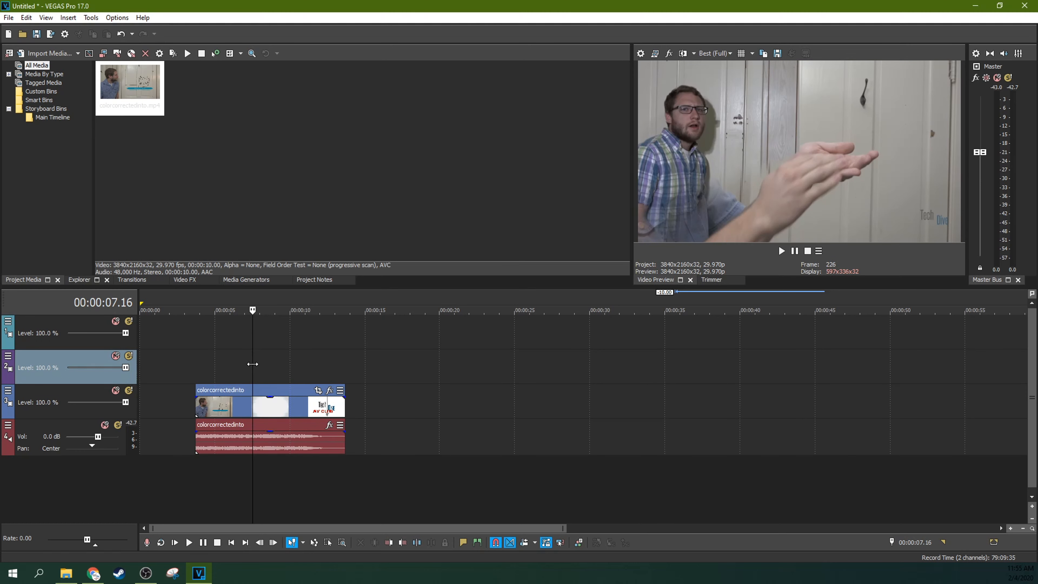
- Add a Solid Color generated clip with the Green preset to track 2, after the end of the colorcorrectedinto clip
{"action": "left_click", "coordinate": [245, 280]}
{"action": "left_click", "coordinate": [49, 109]}
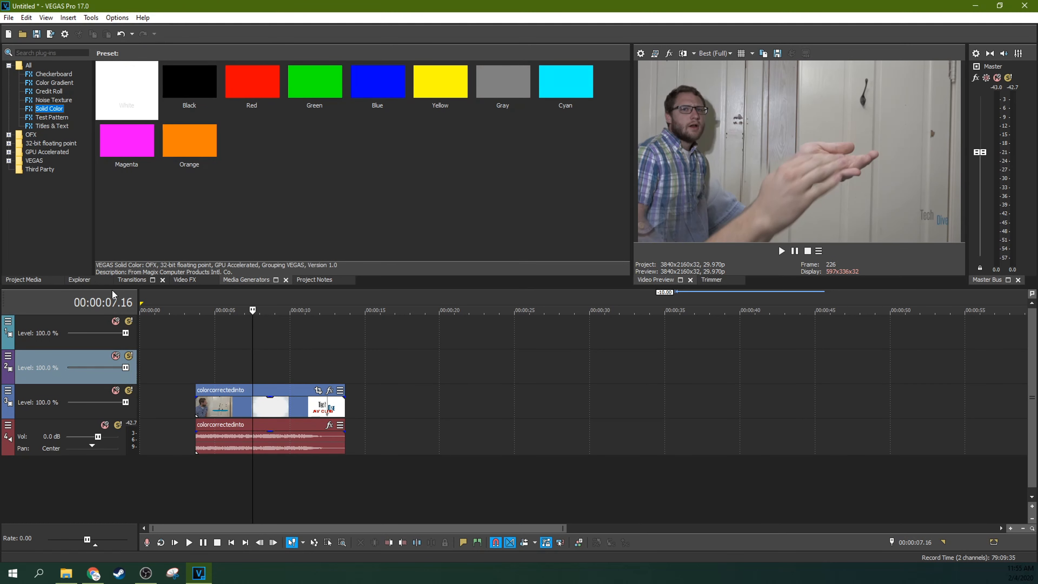
{"action": "left_click", "coordinate": [15, 282]}
{"action": "left_click", "coordinate": [230, 280]}
{"action": "left_click_drag", "start_coordinate": [329, 95], "coordinate": [439, 367]}
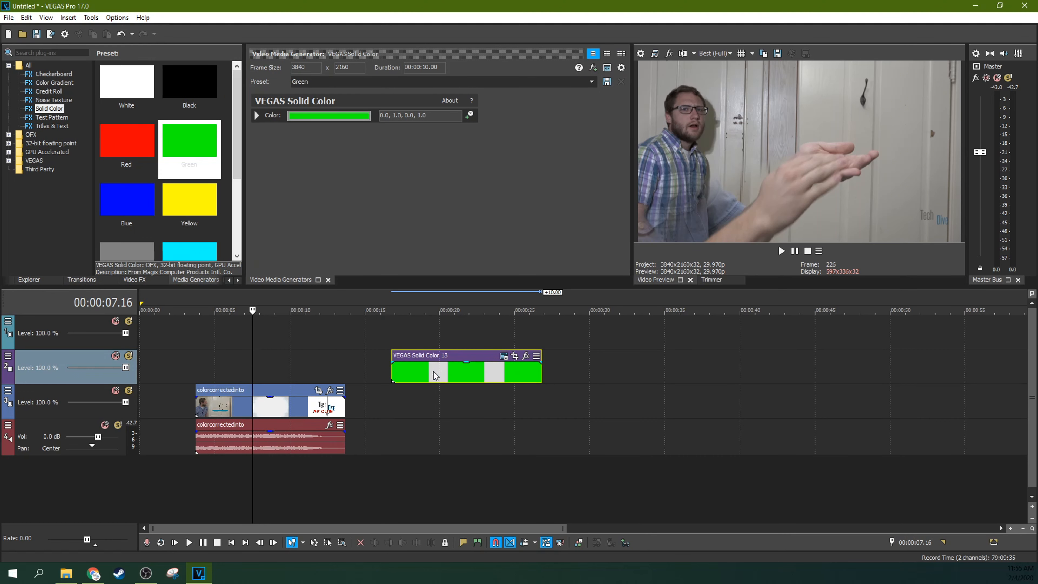
- Scrub through the green solid color clip to check it in the preview
{"action": "left_click", "coordinate": [434, 374]}
{"action": "left_click", "coordinate": [463, 375]}
{"action": "left_click", "coordinate": [486, 375]}
{"action": "left_click", "coordinate": [514, 377]}
{"action": "left_click", "coordinate": [469, 377]}
{"action": "left_click", "coordinate": [450, 378]}
{"action": "left_click", "coordinate": [400, 378]}
{"action": "left_click", "coordinate": [461, 379]}
{"action": "left_click", "coordinate": [499, 378]}
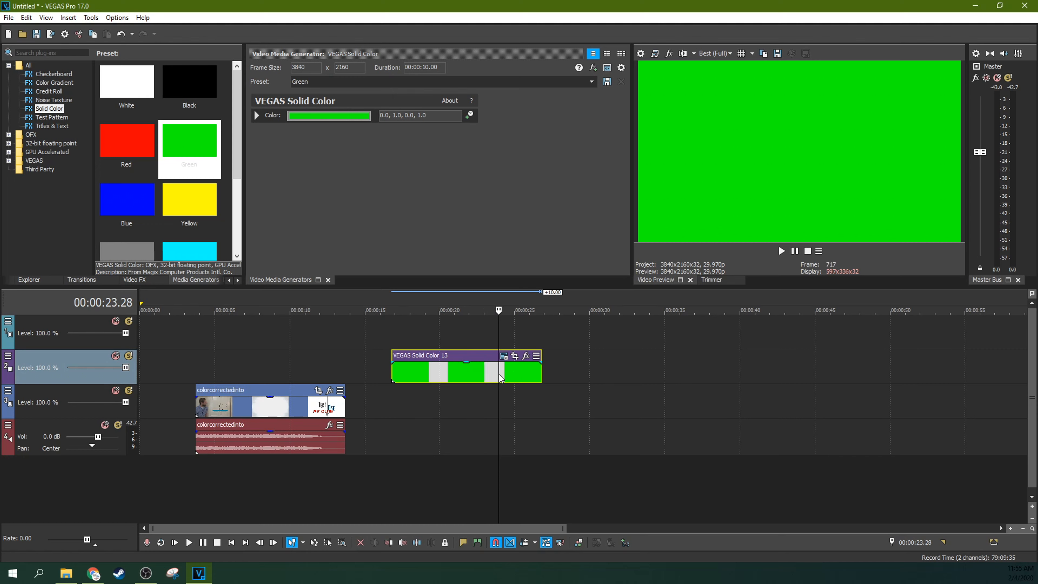
{"action": "left_click", "coordinate": [417, 385]}
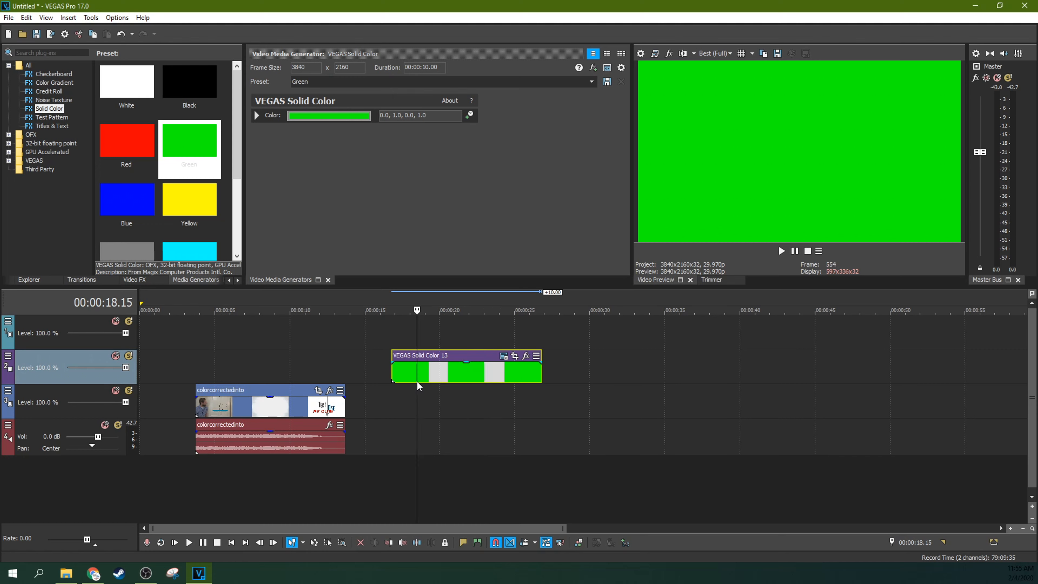
- Try green-teal, yellow and beige shades for the solid color clip, ending on pure green (0.0, 1.0, 0.0, 1.0)
{"action": "left_click", "coordinate": [331, 118]}
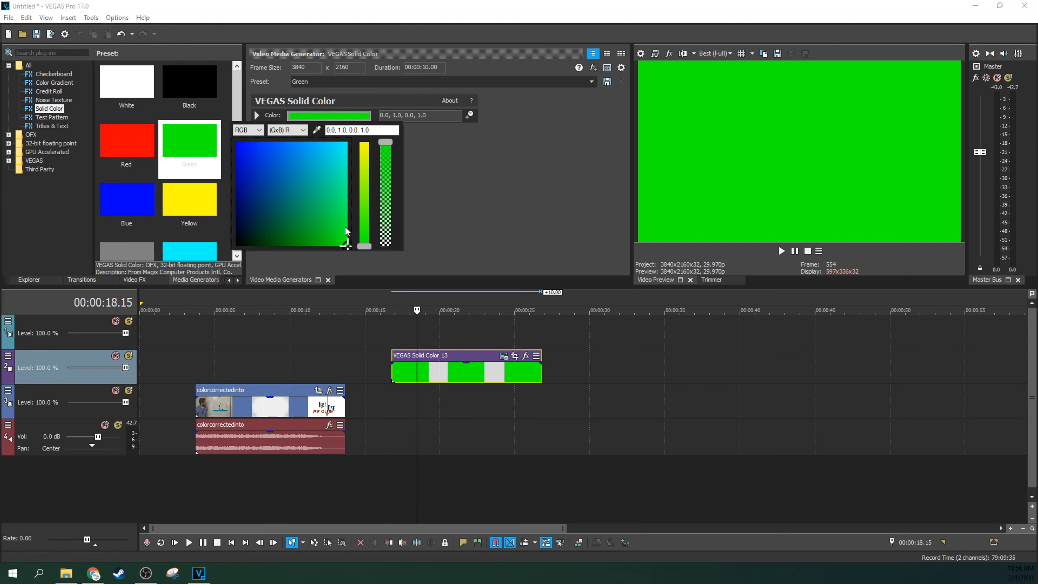
{"action": "left_click", "coordinate": [321, 215]}
{"action": "left_click_drag", "start_coordinate": [321, 212], "coordinate": [322, 199]}
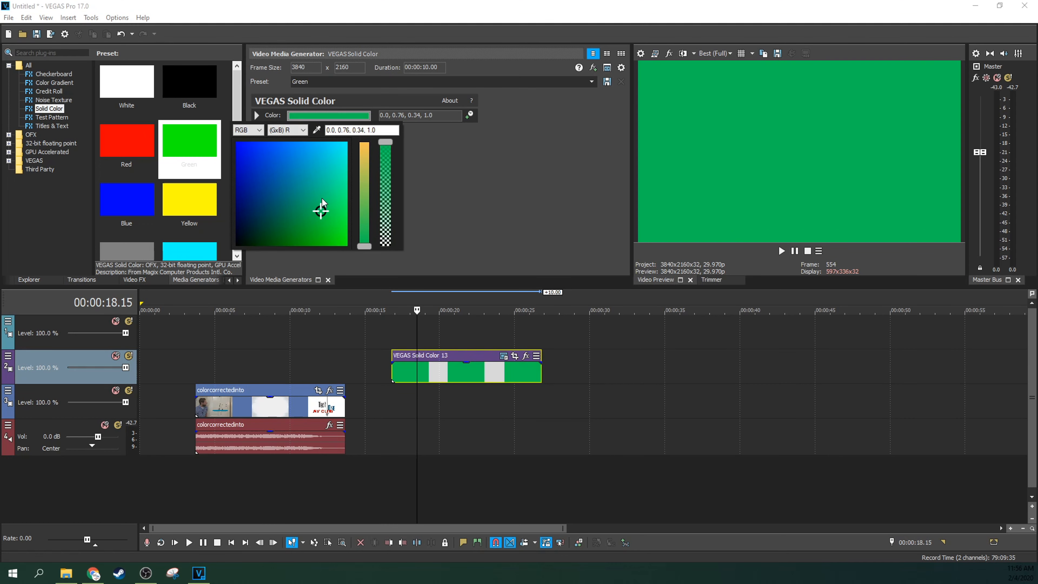
{"action": "left_click", "coordinate": [364, 166]}
{"action": "left_click", "coordinate": [320, 214]}
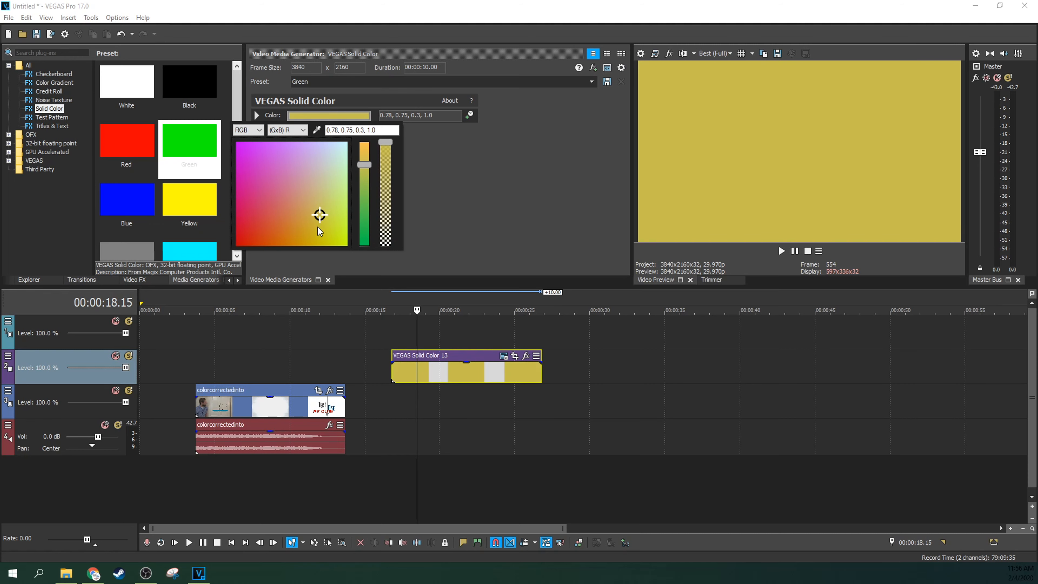
{"action": "left_click", "coordinate": [323, 169]}
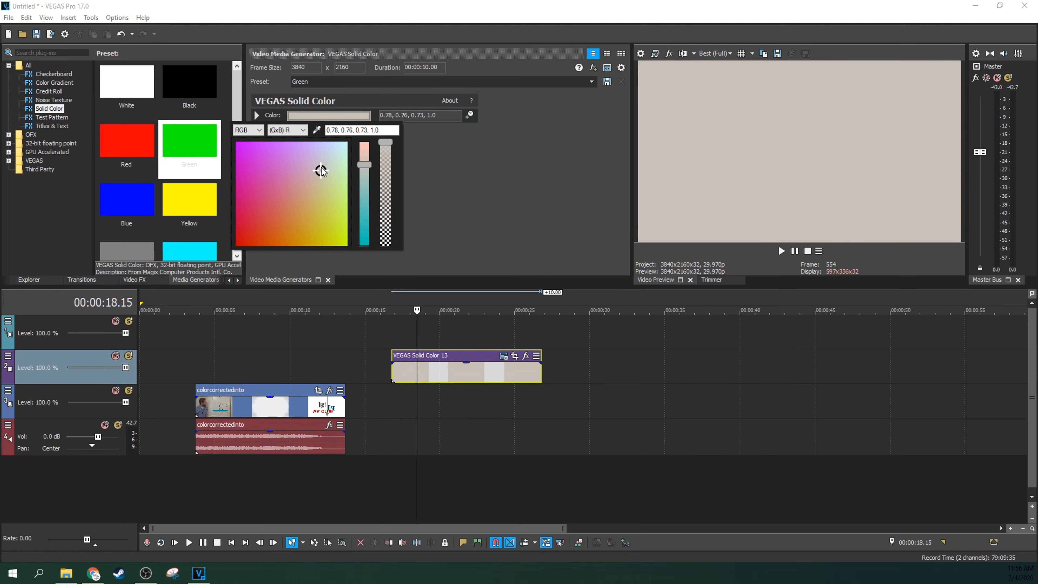
{"action": "left_click", "coordinate": [344, 191]}
{"action": "left_click_drag", "start_coordinate": [364, 170], "coordinate": [364, 246]}
{"action": "left_click", "coordinate": [344, 188]}
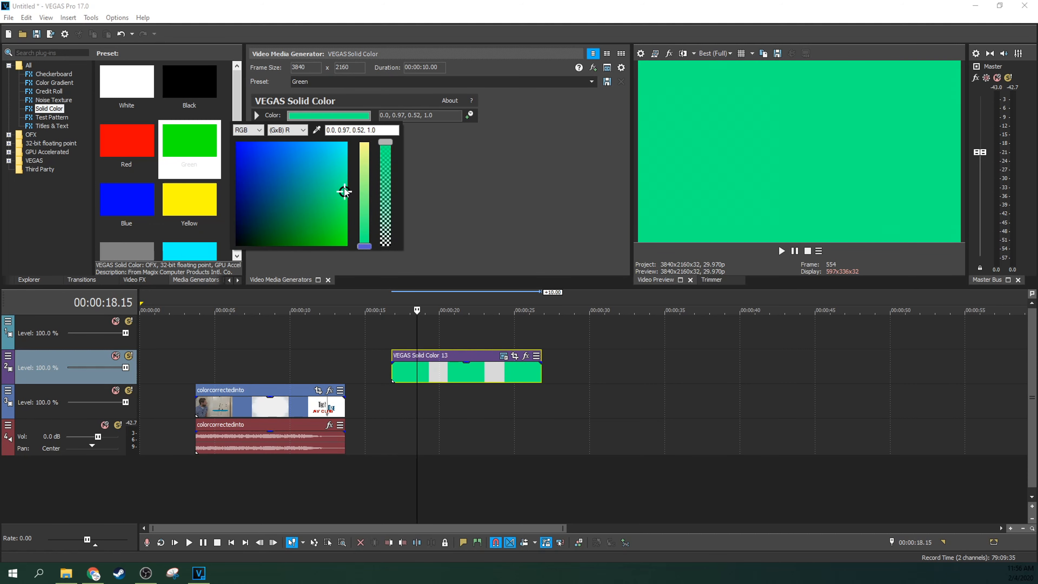
{"action": "left_click", "coordinate": [343, 234]}
{"action": "left_click_drag", "start_coordinate": [343, 236], "coordinate": [350, 251]}
{"action": "left_click", "coordinate": [447, 199]}
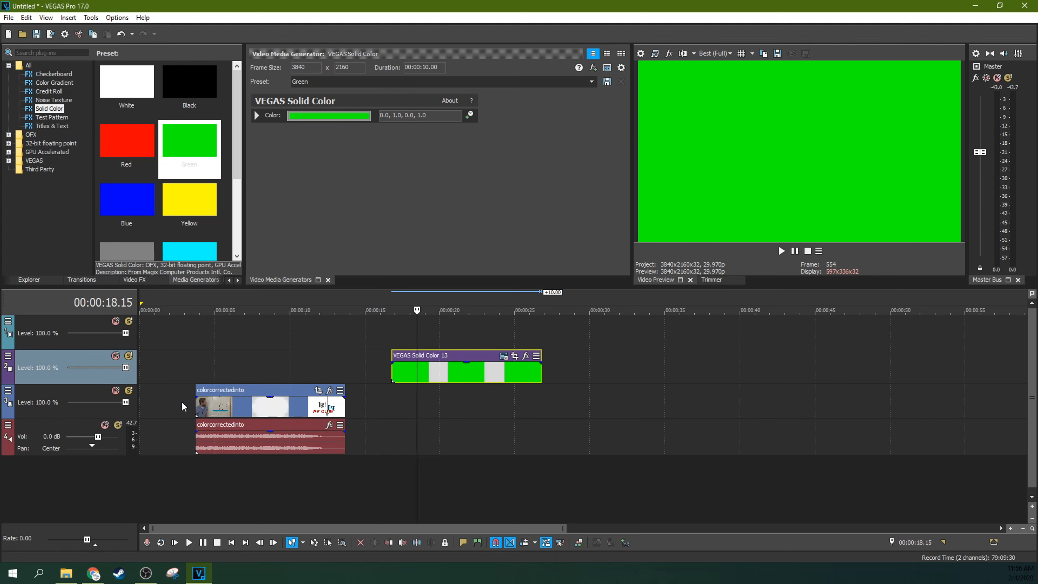
- Move the colorcorrectedinto clip about one second later and reposition the solid color clip on the track above, past the clip's end
{"action": "mouse_move", "coordinate": [219, 392]}
{"action": "left_mouse_down"}
{"action": "mouse_move", "coordinate": [169, 393]}
{"action": "mouse_move", "coordinate": [236, 392]}
{"action": "left_mouse_up"}
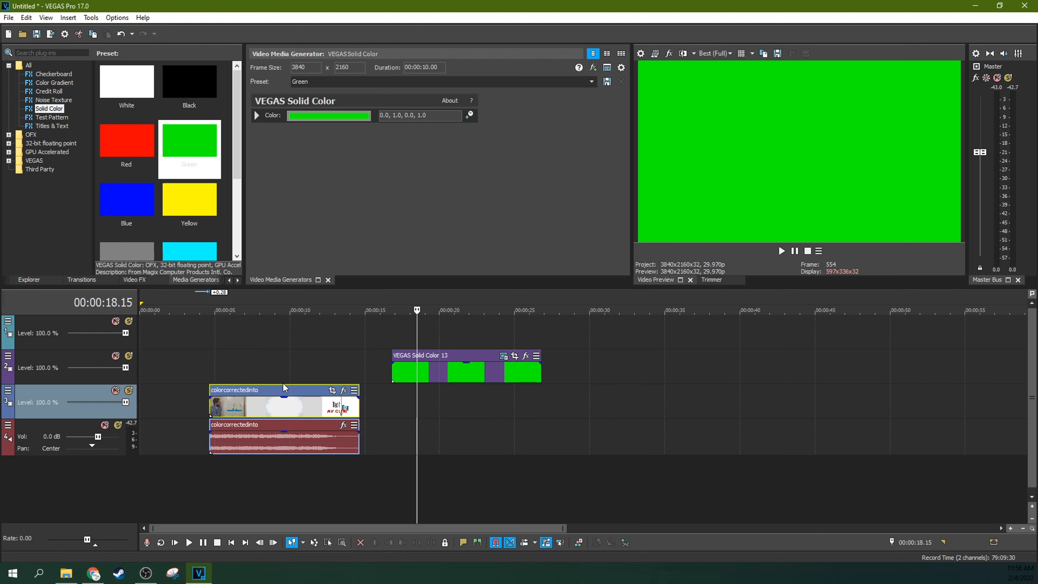
{"action": "left_click", "coordinate": [92, 351]}
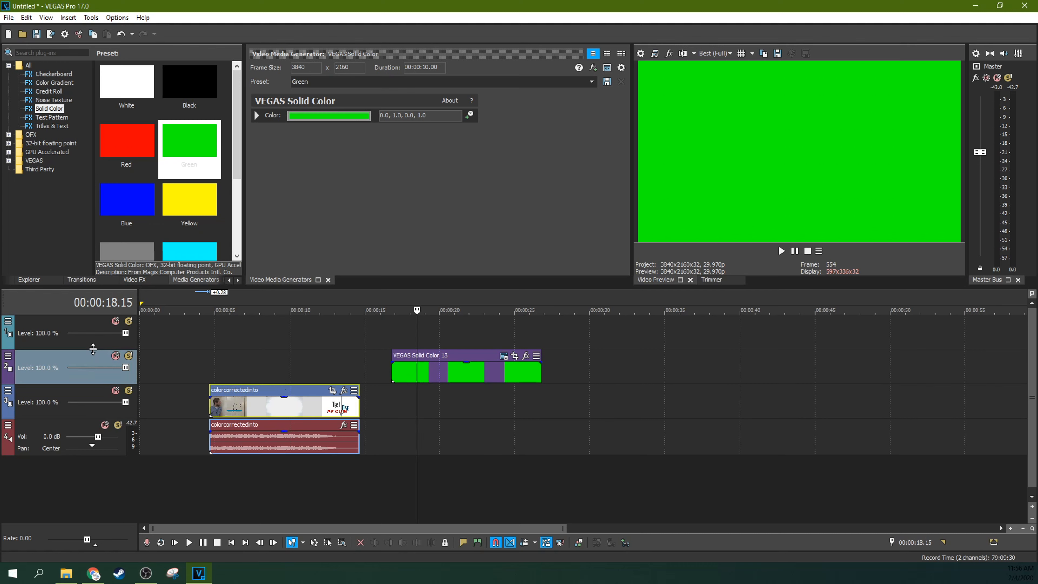
{"action": "double_click", "coordinate": [93, 354]}
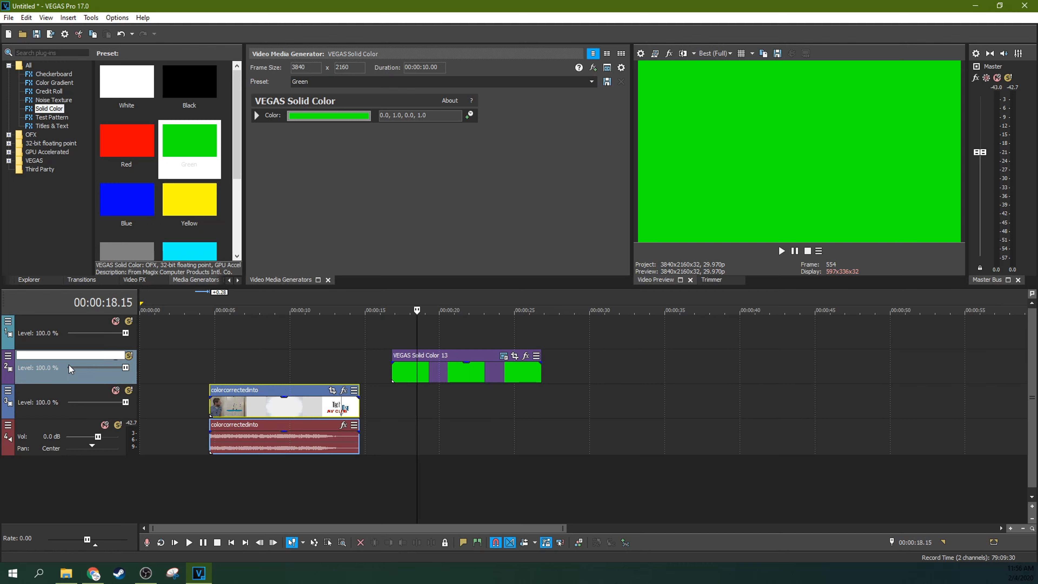
{"action": "left_click", "coordinate": [94, 375]}
{"action": "left_click_drag", "start_coordinate": [388, 354], "coordinate": [483, 363]}
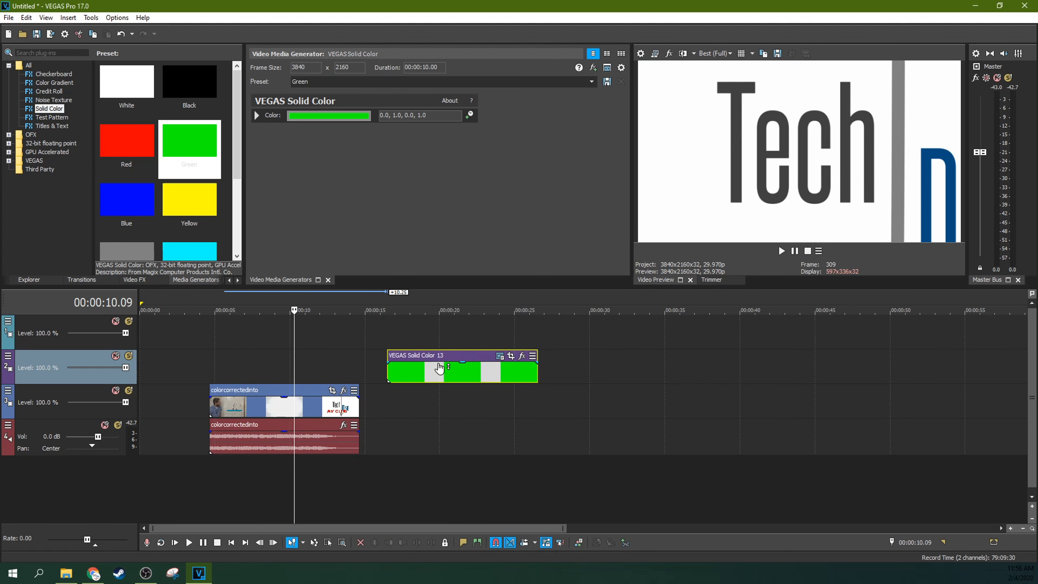
{"action": "left_click", "coordinate": [452, 359]}
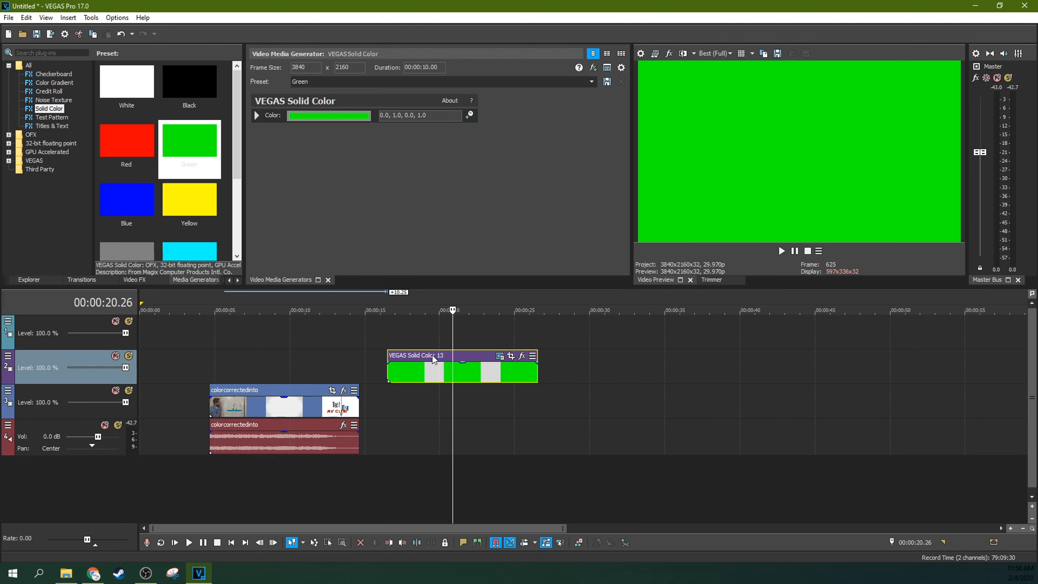
- Open Event Pan/Crop for the solid color clip and try resizing the crop frame with the aspect ratio locked
{"action": "left_click", "coordinate": [510, 359]}
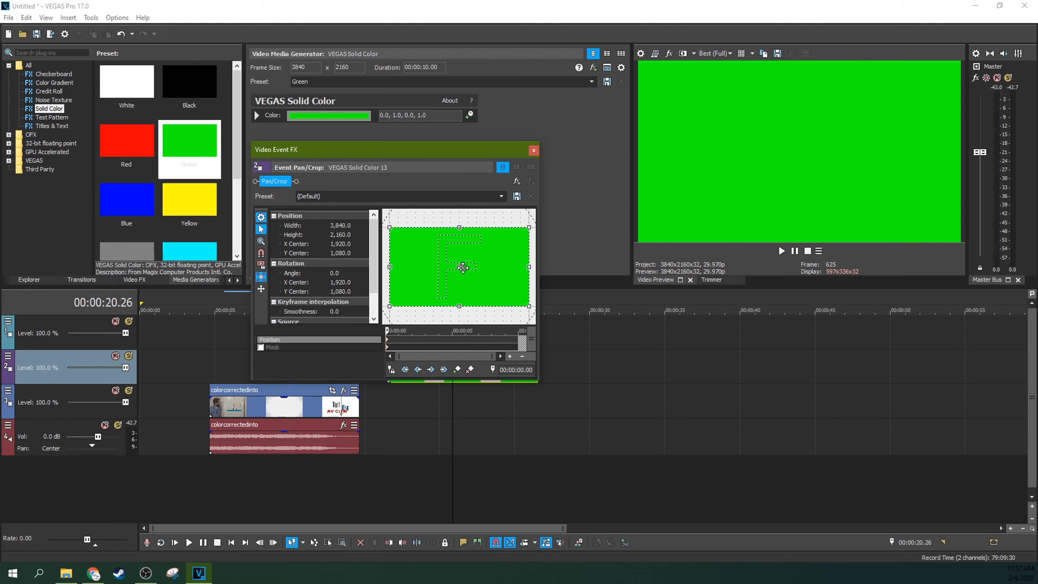
{"action": "left_click", "coordinate": [260, 265]}
{"action": "left_click_drag", "start_coordinate": [461, 229], "coordinate": [463, 247]}
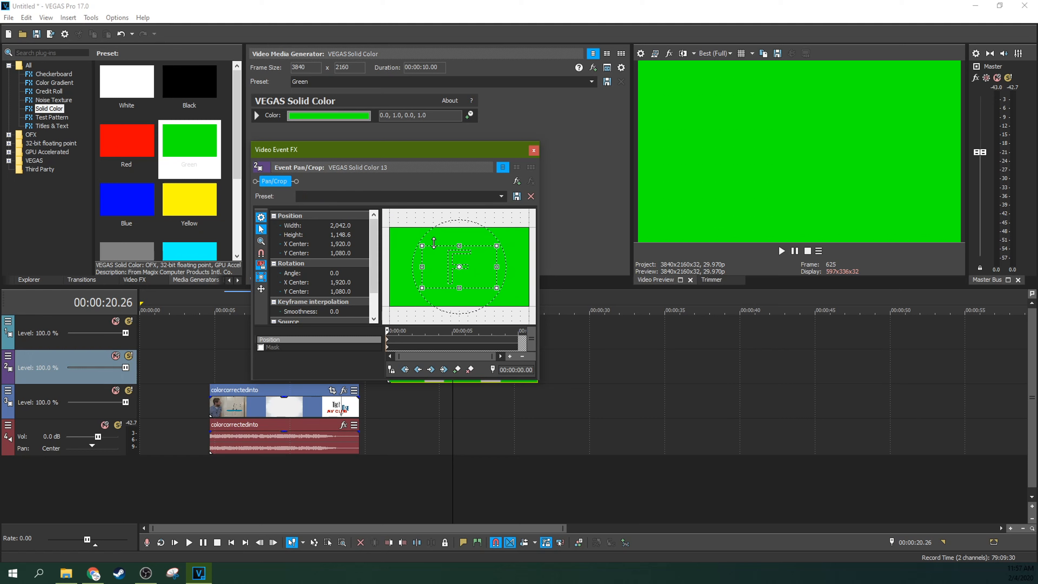
{"action": "mouse_move", "coordinate": [462, 246]}
{"action": "left_mouse_down"}
{"action": "mouse_move", "coordinate": [464, 216]}
{"action": "mouse_move", "coordinate": [465, 234]}
{"action": "left_mouse_up"}
{"action": "left_click", "coordinate": [501, 196]}
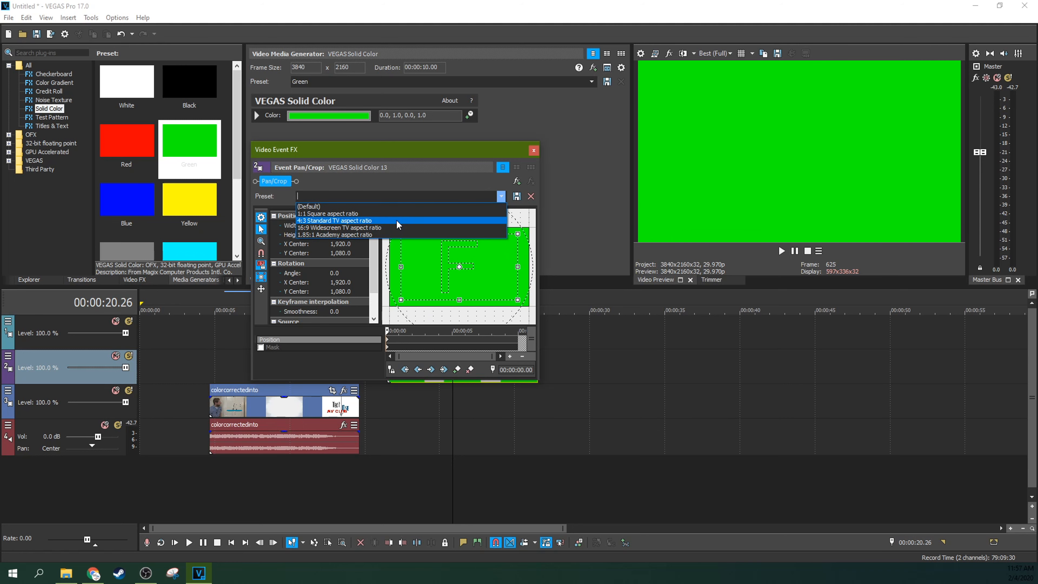
{"action": "left_click", "coordinate": [418, 251]}
{"action": "left_click_drag", "start_coordinate": [461, 231], "coordinate": [460, 238]}
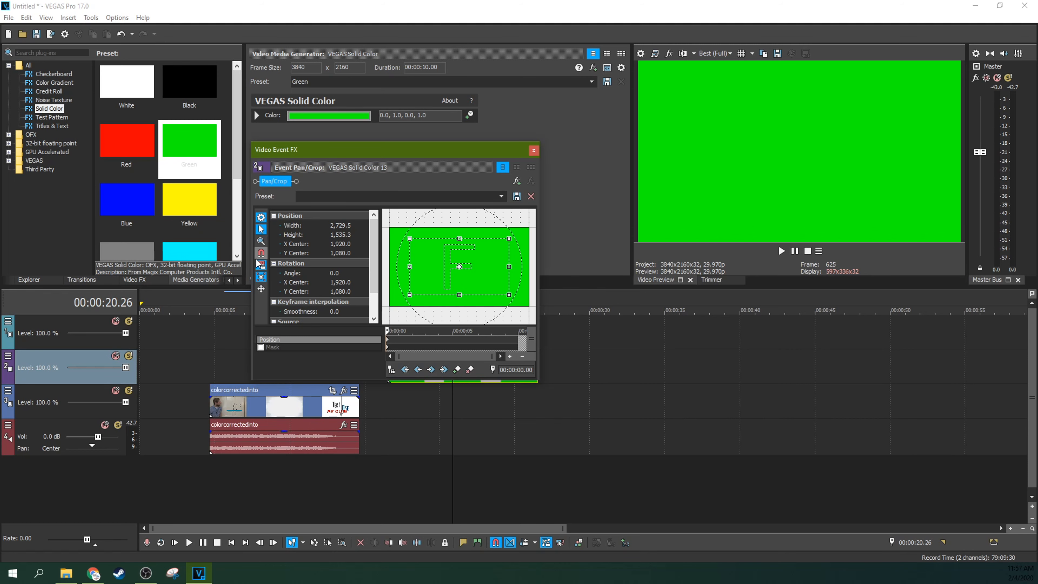
{"action": "mouse_move", "coordinate": [457, 237]}
{"action": "left_mouse_down"}
{"action": "mouse_move", "coordinate": [452, 213]}
{"action": "mouse_move", "coordinate": [451, 233]}
{"action": "left_mouse_up"}
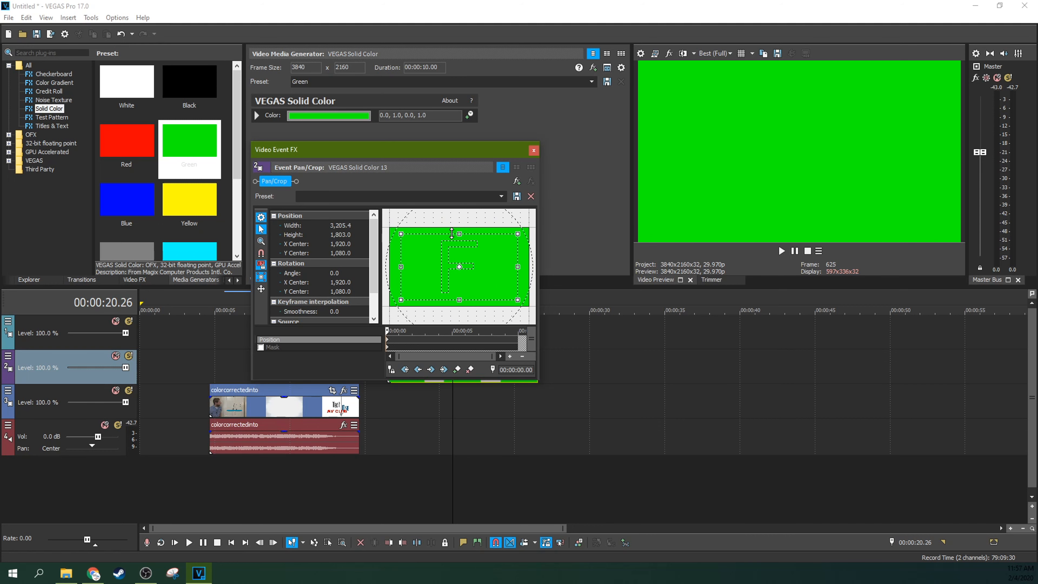
- Unlock the aspect ratio and crop the solid color into a thin horizontal bar, about 4,098 wide by 108 high
{"action": "left_click", "coordinate": [262, 262]}
{"action": "left_click_drag", "start_coordinate": [459, 234], "coordinate": [459, 253]}
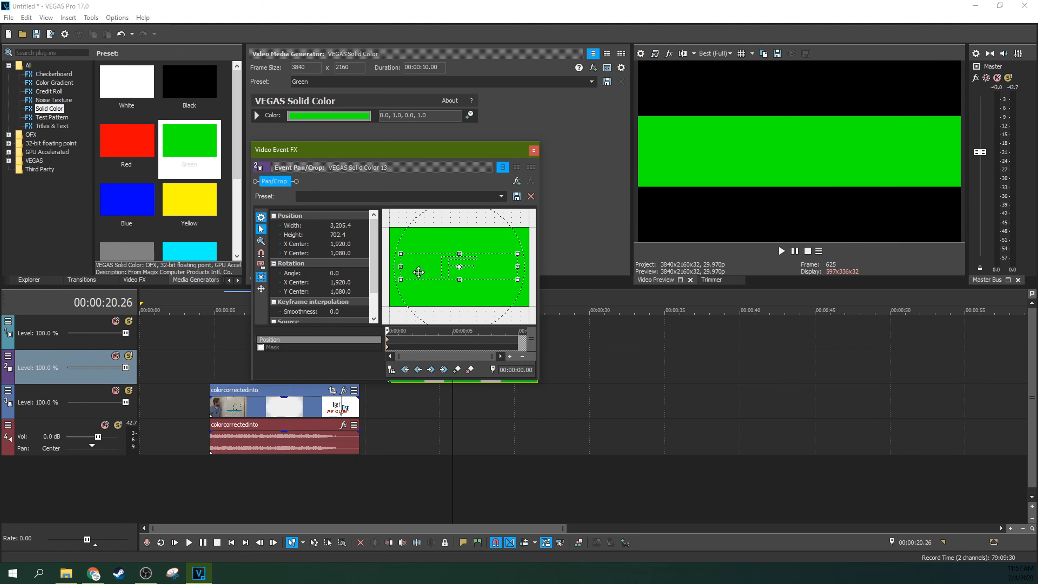
{"action": "left_click_drag", "start_coordinate": [401, 266], "coordinate": [385, 268]}
{"action": "left_click_drag", "start_coordinate": [460, 253], "coordinate": [452, 260]}
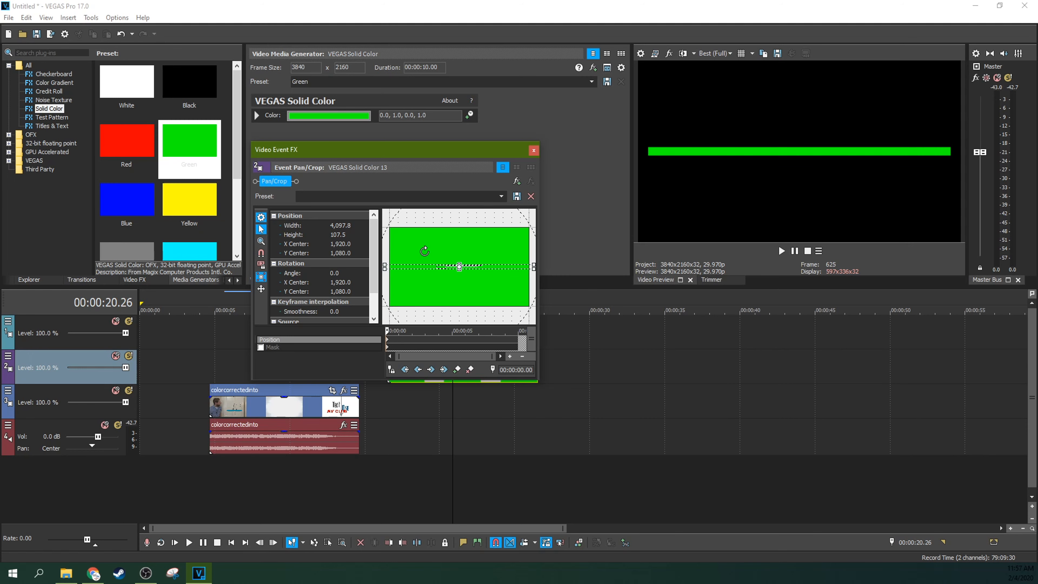
{"action": "left_click", "coordinate": [534, 150]}
- Align the solid color clip directly above the colorcorrectedinto clip and preview the overlay near the 9-second mark
{"action": "left_click_drag", "start_coordinate": [476, 359], "coordinate": [288, 358]}
{"action": "left_click", "coordinate": [274, 407]}
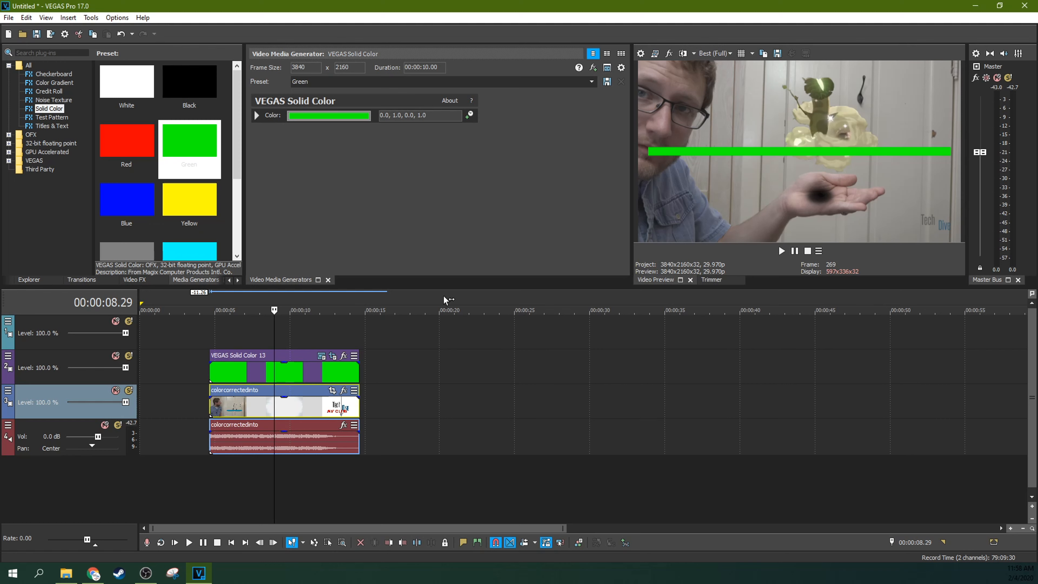
- Apply the Picture In Picture effect with its default preset to the solid color clip
{"action": "left_click", "coordinate": [129, 282]}
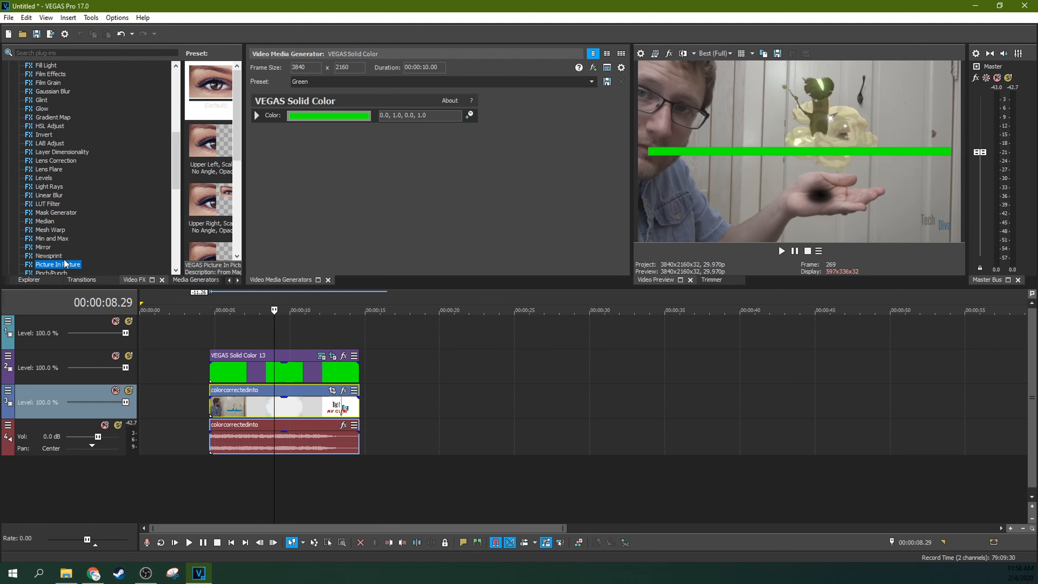
{"action": "left_click", "coordinate": [51, 238]}
{"action": "left_click", "coordinate": [53, 265]}
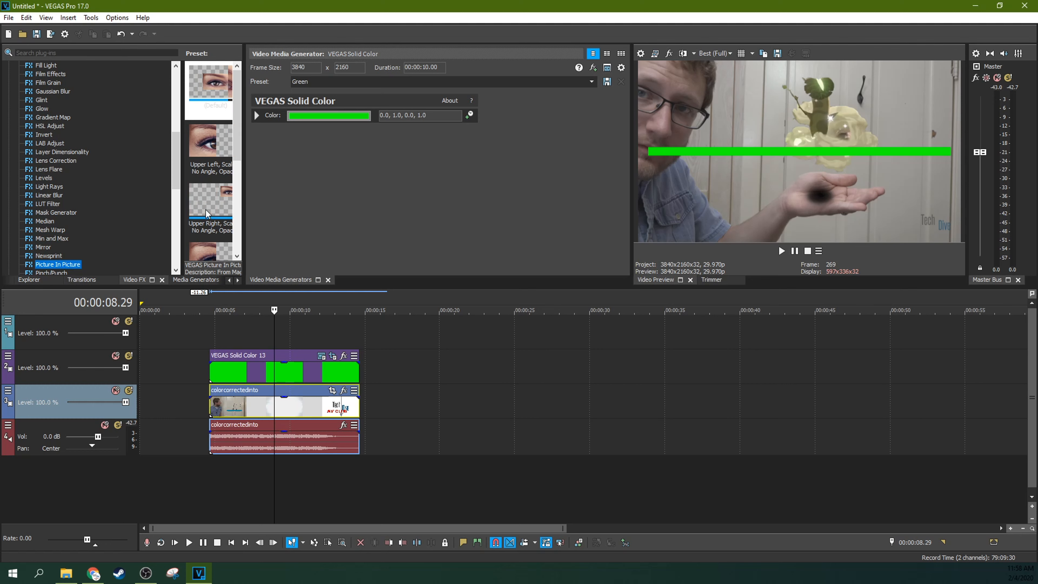
{"action": "left_click_drag", "start_coordinate": [211, 107], "coordinate": [341, 362]}
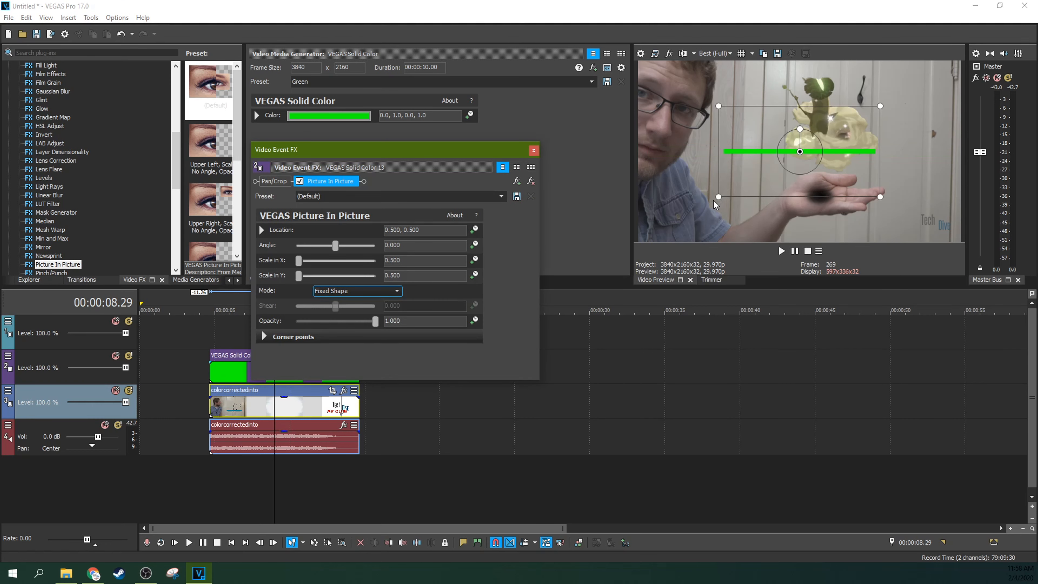
- Scale the green bar to about 0.936 and place it low in the frame, at location about 0.499, 0.128
{"action": "left_click_drag", "start_coordinate": [719, 197], "coordinate": [657, 239]}
{"action": "left_click_drag", "start_coordinate": [697, 218], "coordinate": [697, 284]}
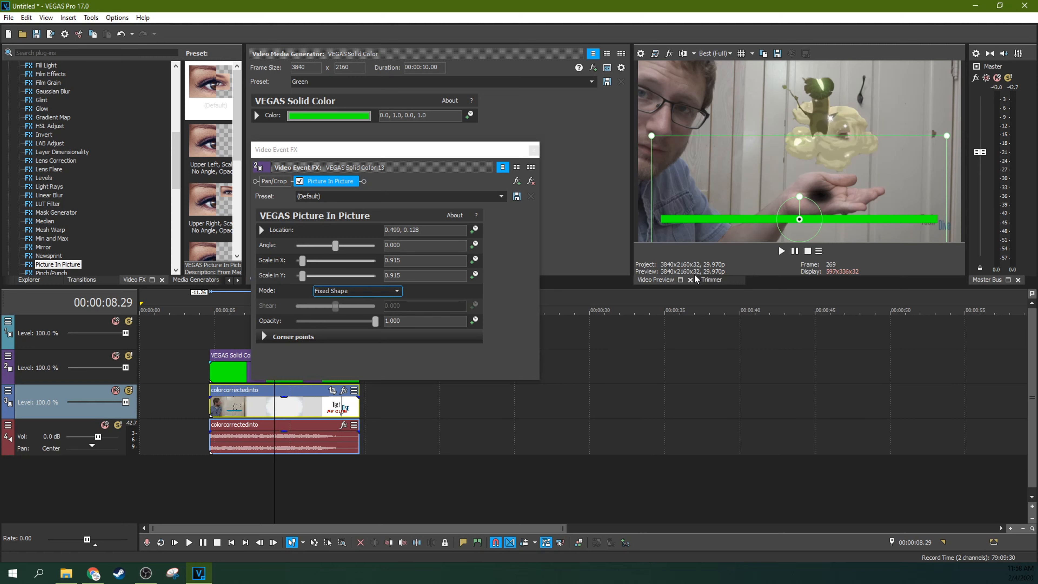
{"action": "left_click_drag", "start_coordinate": [652, 137], "coordinate": [648, 134]}
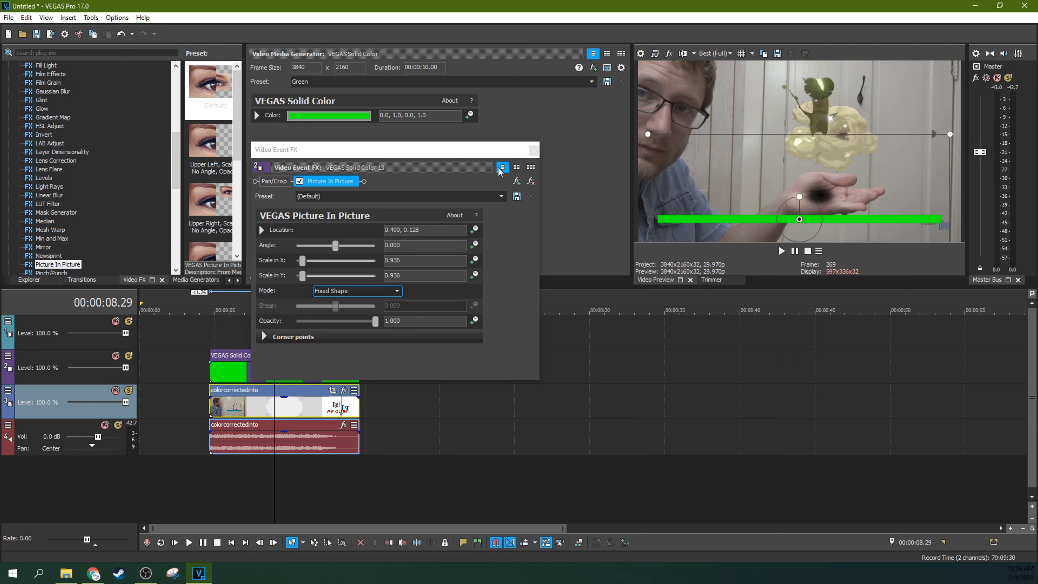
{"action": "left_click", "coordinate": [530, 153]}
- Mute the audio track and play back the start of the intro with the green bar overlaid
{"action": "left_click", "coordinate": [214, 328]}
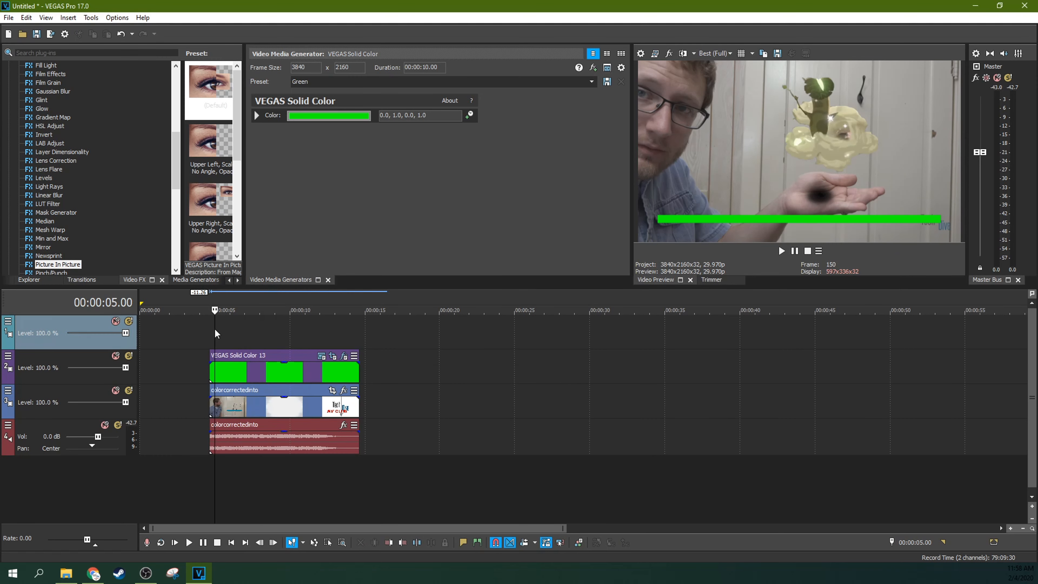
{"action": "left_click", "coordinate": [214, 330]}
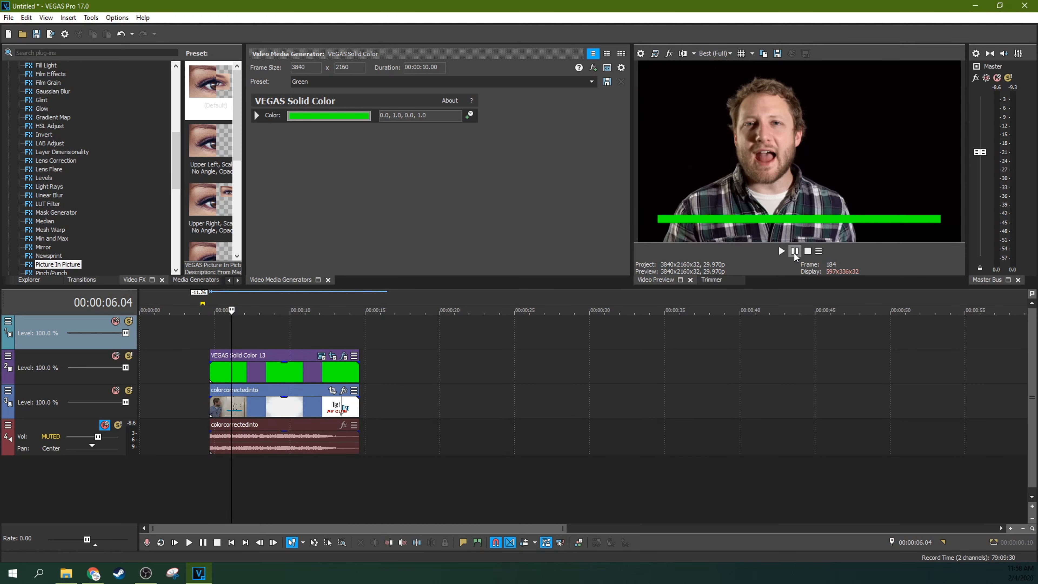
{"action": "left_click", "coordinate": [791, 251]}
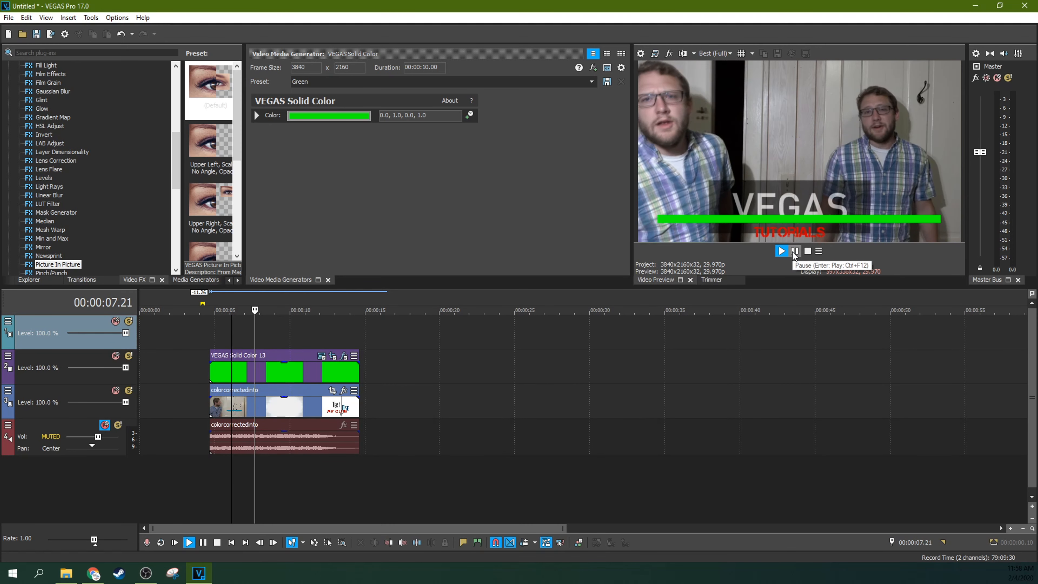
- Pause playback, return to the intro's start, and stretch a fade-out over the full length of the solid color clip
{"action": "left_click", "coordinate": [794, 251]}
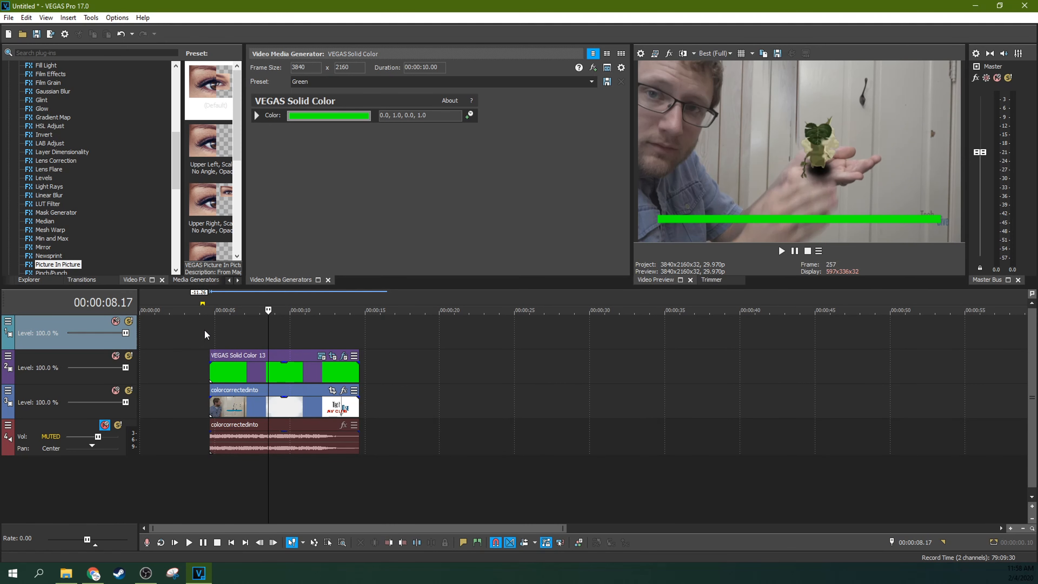
{"action": "left_click", "coordinate": [206, 333]}
{"action": "left_click", "coordinate": [210, 328]}
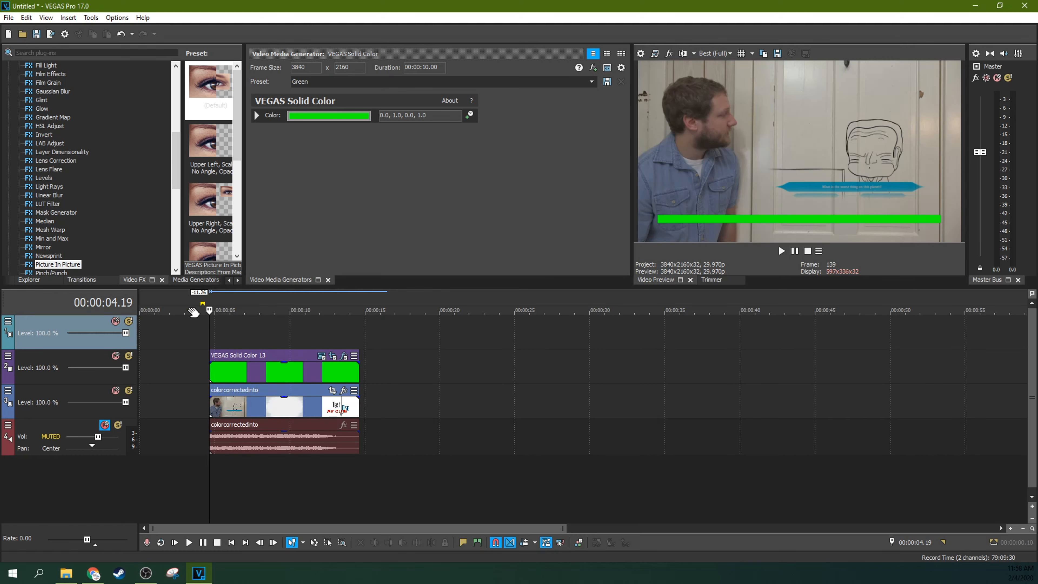
{"action": "left_click_drag", "start_coordinate": [360, 359], "coordinate": [200, 369]}
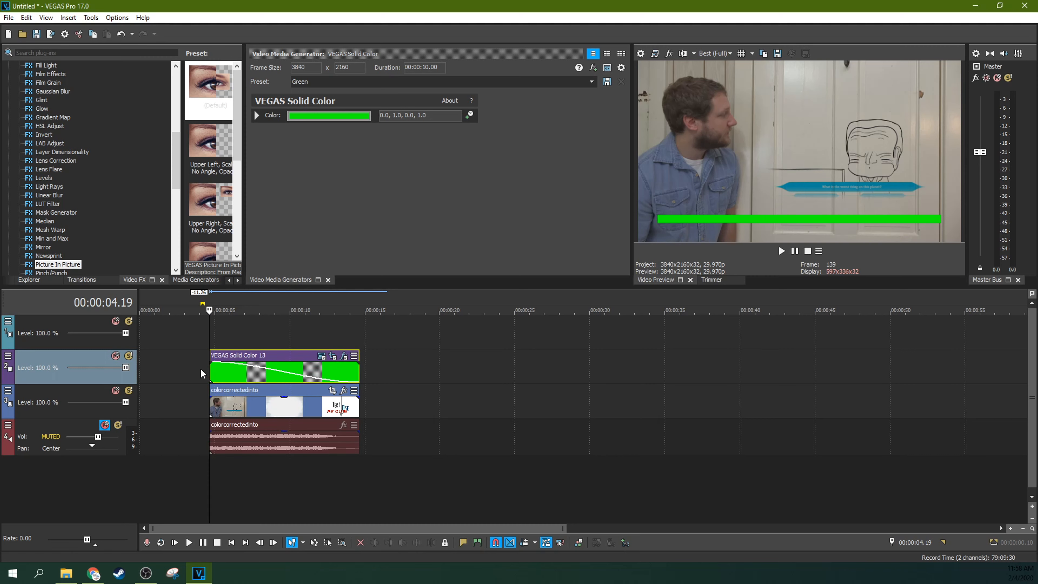
- Preview the green bar's fade-out at several points along the clip
{"action": "left_click", "coordinate": [257, 373]}
{"action": "left_click", "coordinate": [297, 368]}
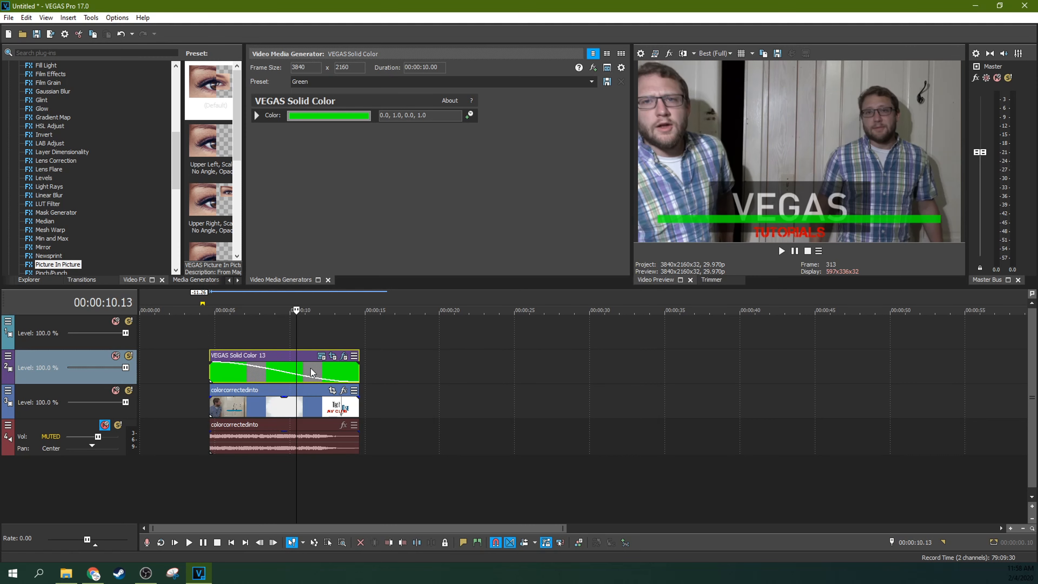
{"action": "left_click", "coordinate": [321, 370]}
{"action": "left_click", "coordinate": [336, 370]}
{"action": "left_click", "coordinate": [273, 370]}
{"action": "left_click", "coordinate": [243, 370]}
- Apply the Linear Wipe transition with the Right-Left, Hard Edge preset to the solid color clip's fade-out and close its settings
{"action": "left_click", "coordinate": [84, 280]}
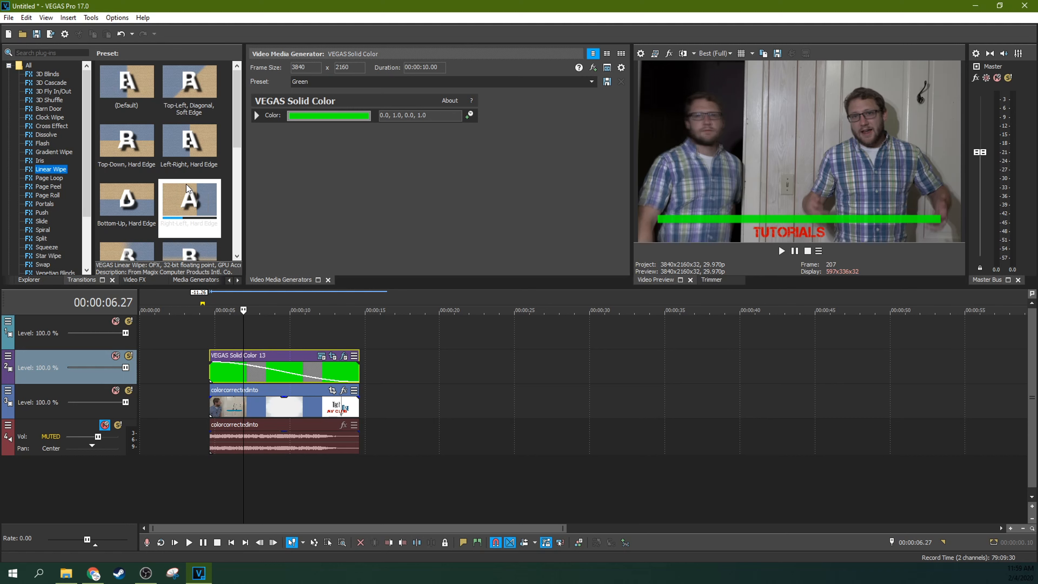
{"action": "left_click", "coordinate": [183, 200]}
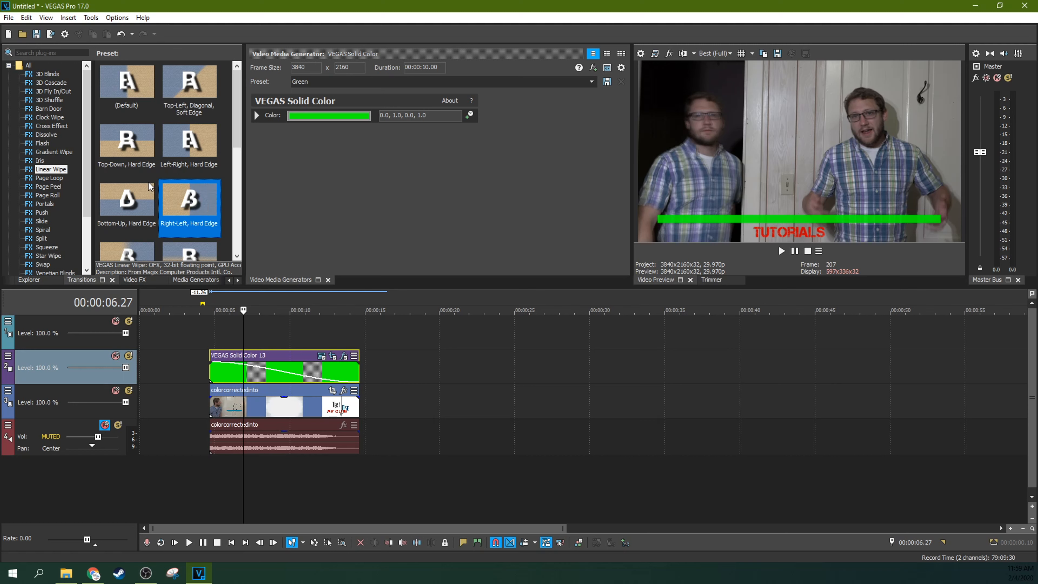
{"action": "left_click_drag", "start_coordinate": [190, 200], "coordinate": [246, 301]}
{"action": "left_click_drag", "start_coordinate": [254, 345], "coordinate": [337, 371]}
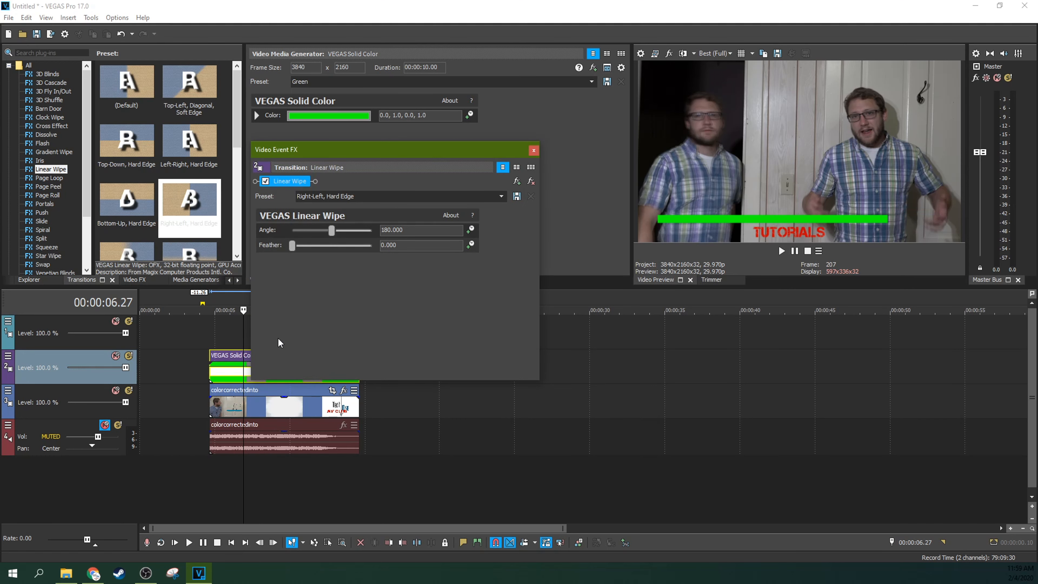
{"action": "left_click", "coordinate": [534, 151]}
- Stretch the Linear Wipe over the entire solid color clip and check the frame at the end
{"action": "mouse_move", "coordinate": [211, 356]}
{"action": "left_mouse_down"}
{"action": "mouse_move", "coordinate": [296, 362]}
{"action": "mouse_move", "coordinate": [212, 362]}
{"action": "left_mouse_up"}
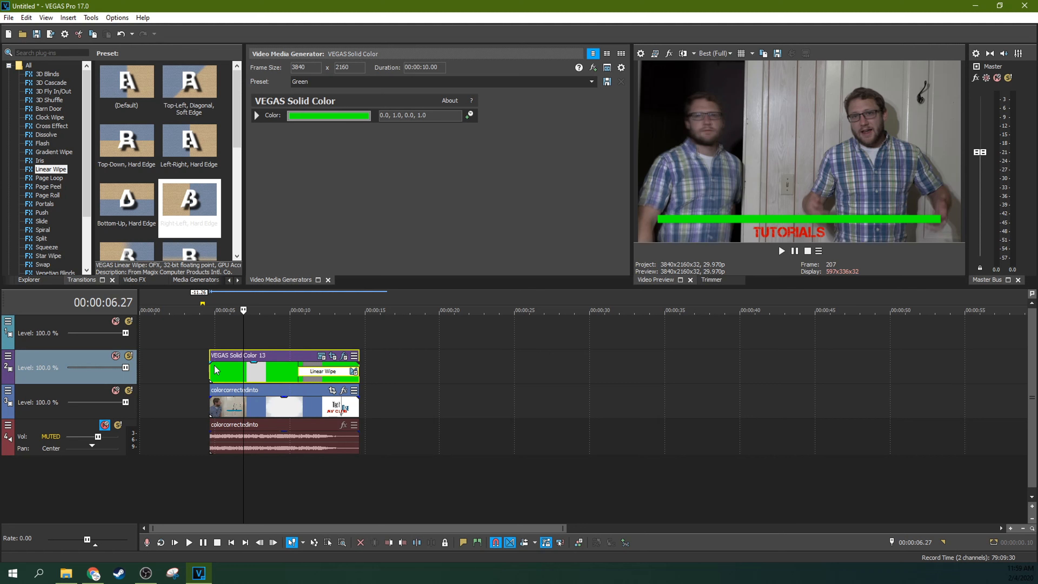
{"action": "left_click_drag", "start_coordinate": [358, 355], "coordinate": [211, 370]}
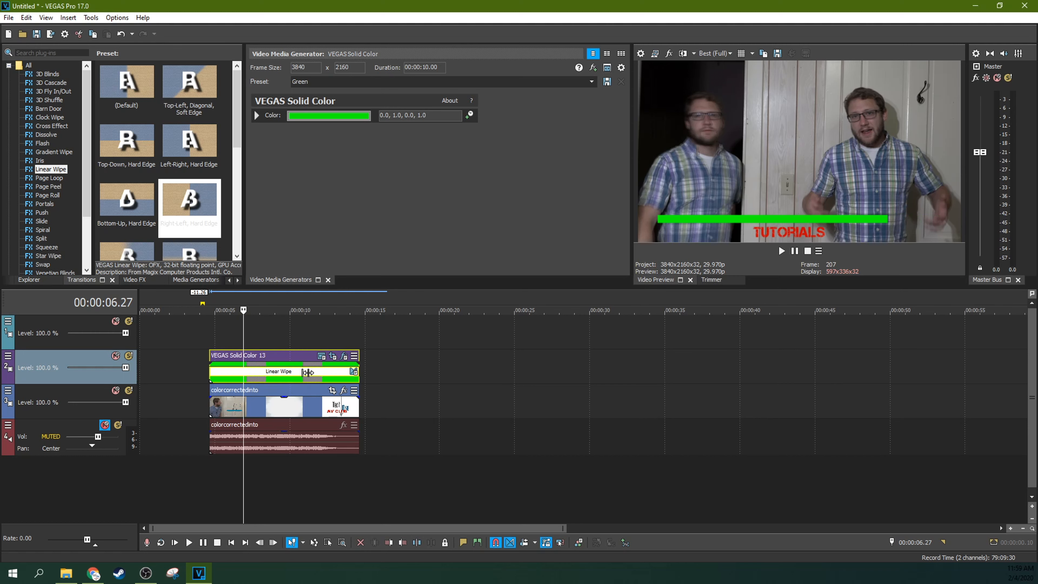
{"action": "key", "text": "ctrl+End"}
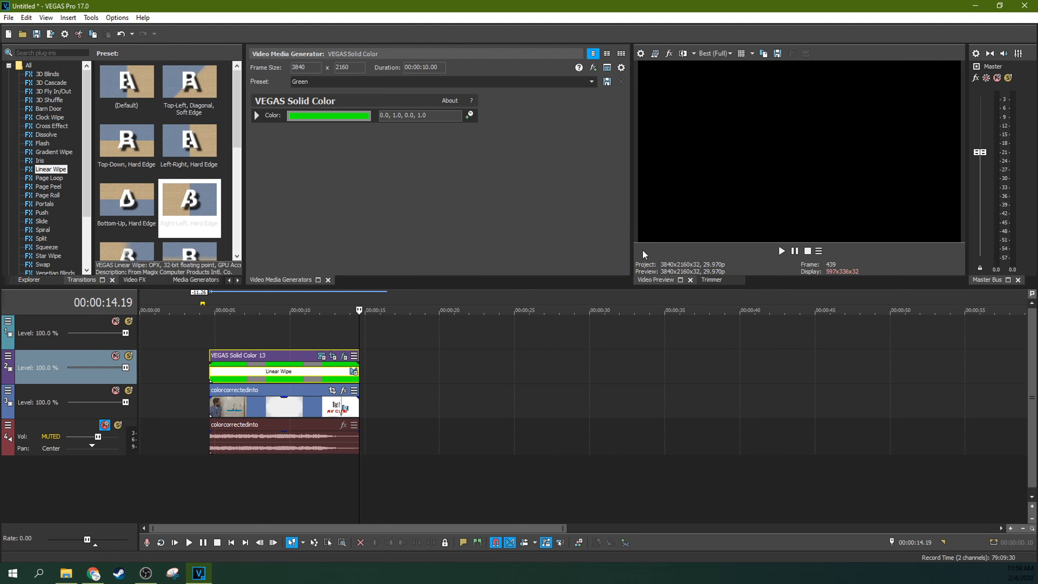
- Play back the intro from its start to review the green bar shrinking with the wipe
{"action": "left_click", "coordinate": [212, 310]}
{"action": "left_click", "coordinate": [211, 330]}
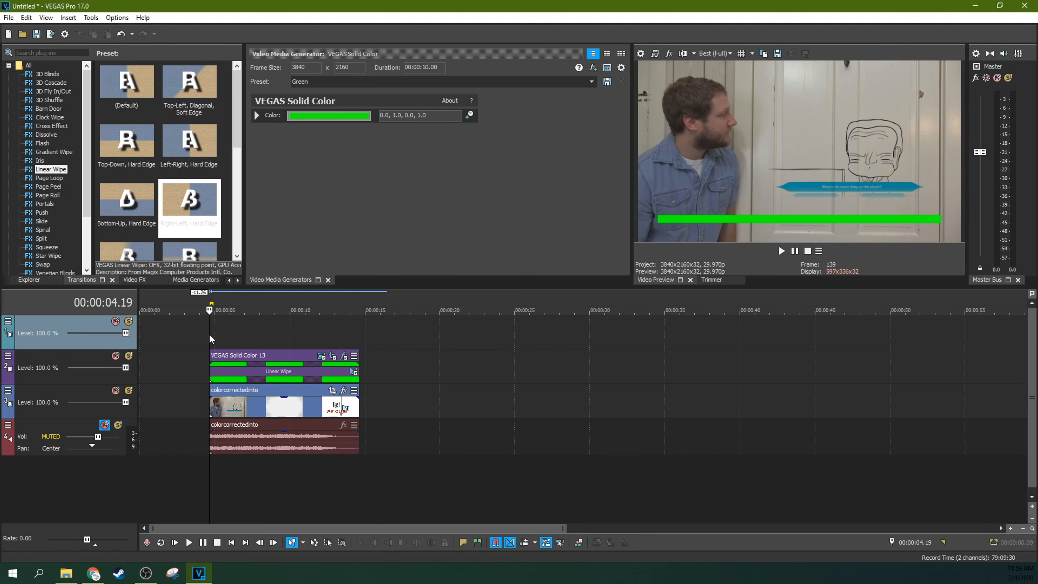
{"action": "left_click", "coordinate": [780, 252]}
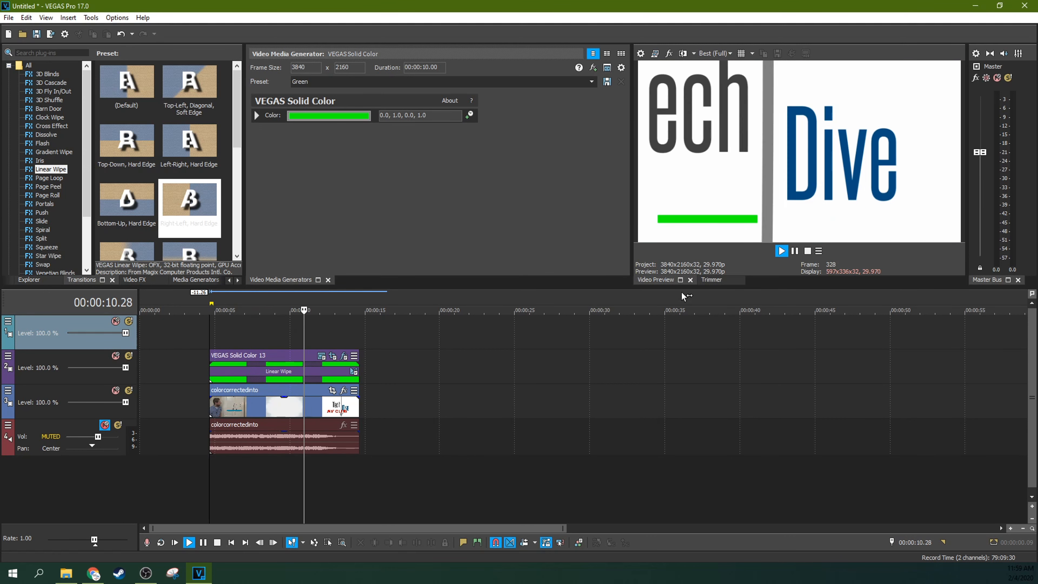
{"action": "left_click", "coordinate": [795, 253]}
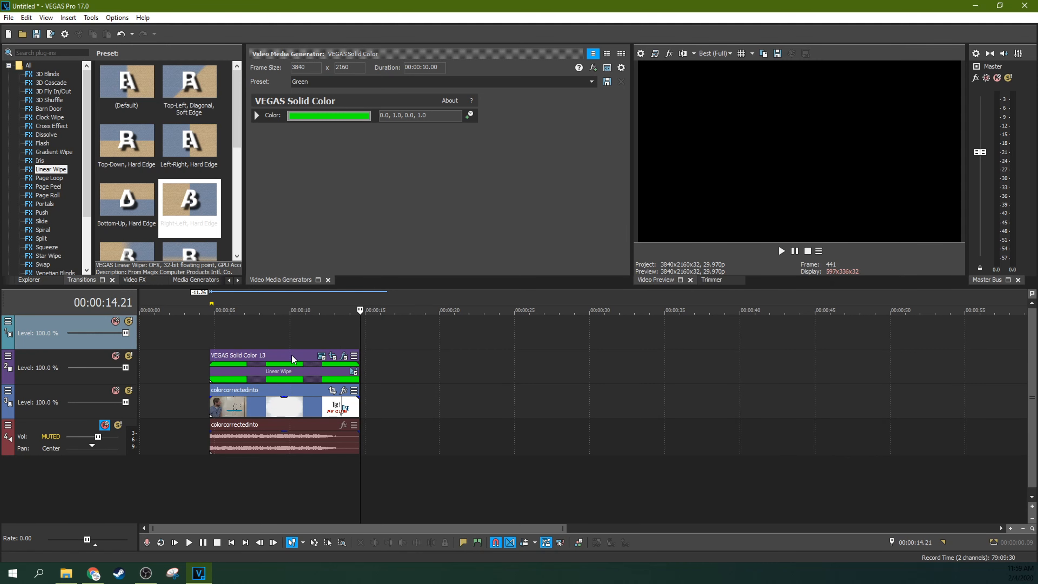
{"action": "left_click", "coordinate": [211, 365]}
{"action": "left_click", "coordinate": [788, 252]}
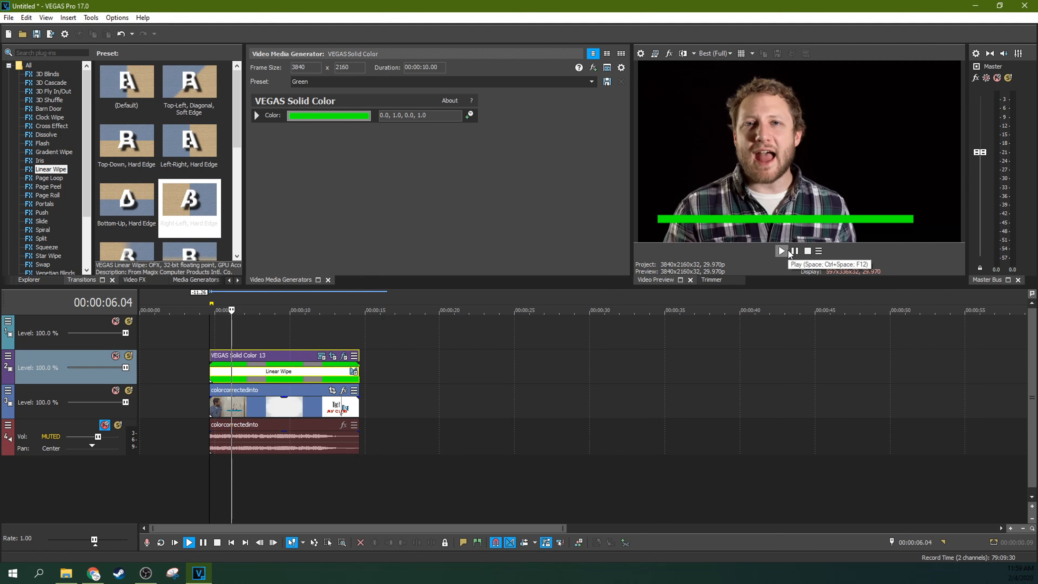
{"action": "left_click", "coordinate": [794, 251]}
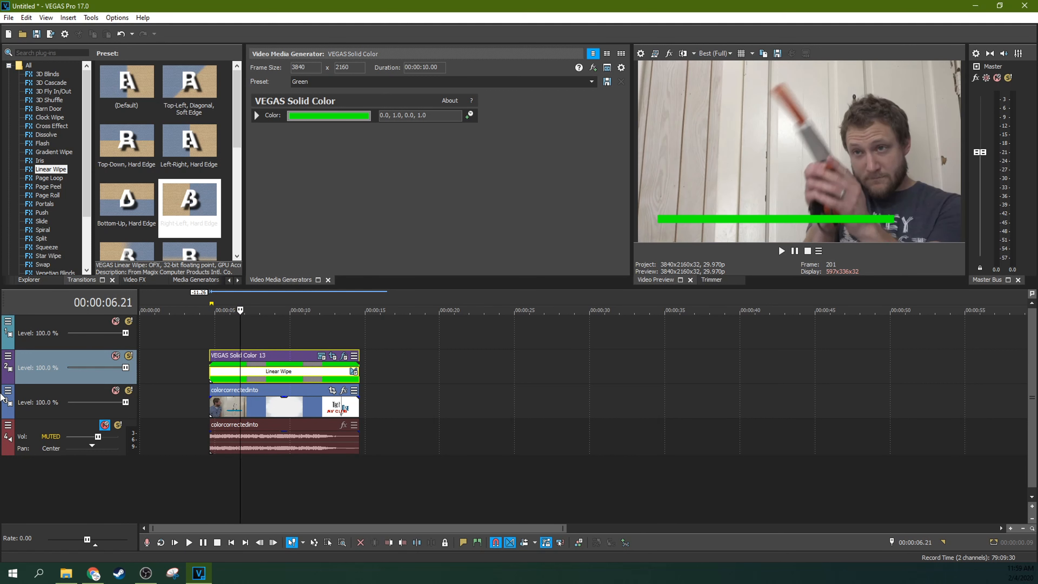
- Extend the solid color clip about one second beyond both ends of the intro clip and stretch the Linear Wipe across it
{"action": "left_click", "coordinate": [208, 372]}
{"action": "left_click", "coordinate": [210, 374]}
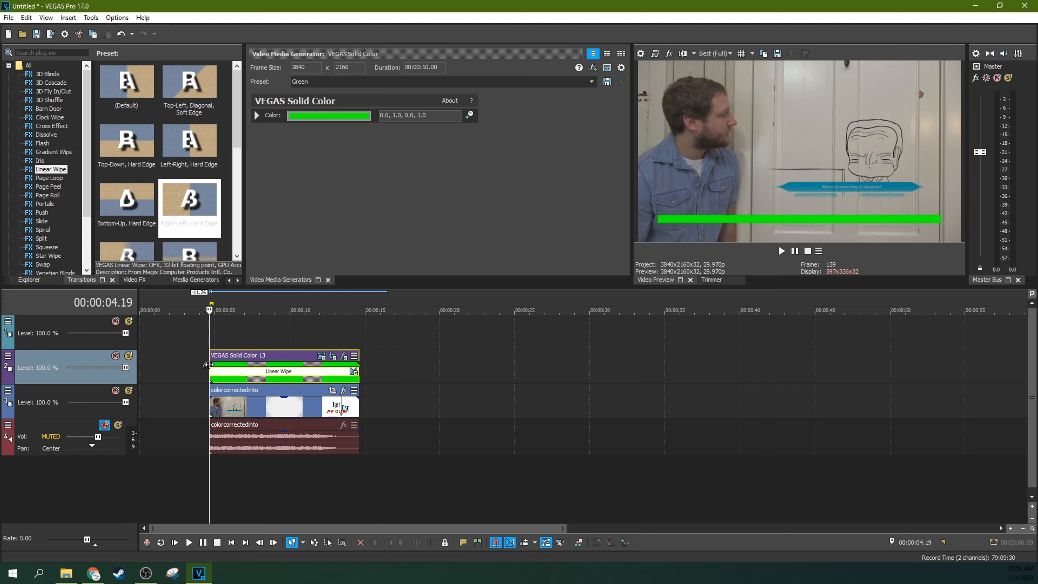
{"action": "mouse_move", "coordinate": [210, 371]}
{"action": "left_mouse_down"}
{"action": "mouse_move", "coordinate": [196, 371]}
{"action": "mouse_move", "coordinate": [223, 371]}
{"action": "mouse_move", "coordinate": [195, 371]}
{"action": "left_mouse_up"}
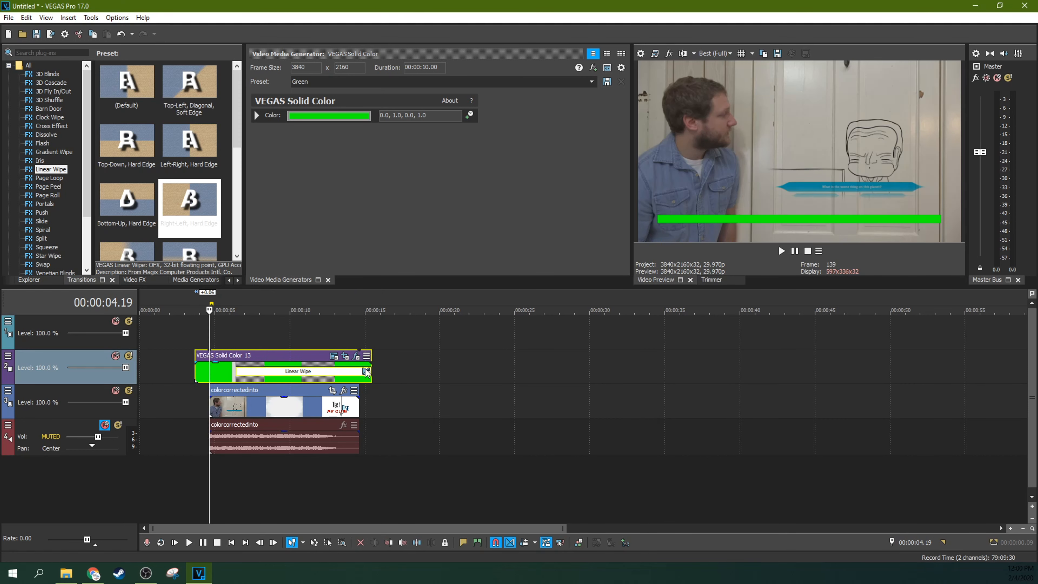
{"action": "left_click_drag", "start_coordinate": [371, 369], "coordinate": [370, 369]}
{"action": "left_click_drag", "start_coordinate": [238, 369], "coordinate": [197, 377]}
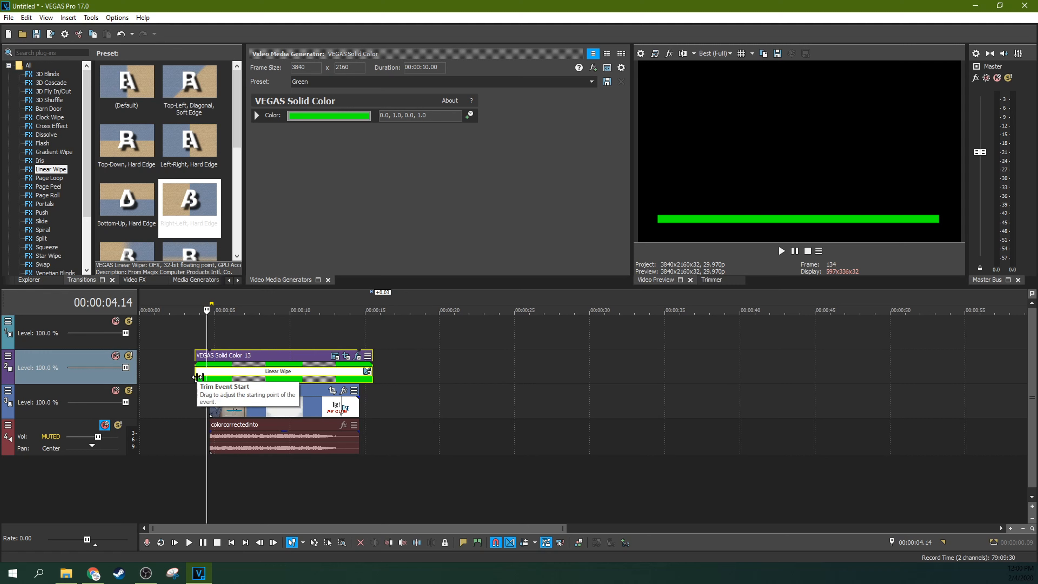
{"action": "key", "text": "Return"}
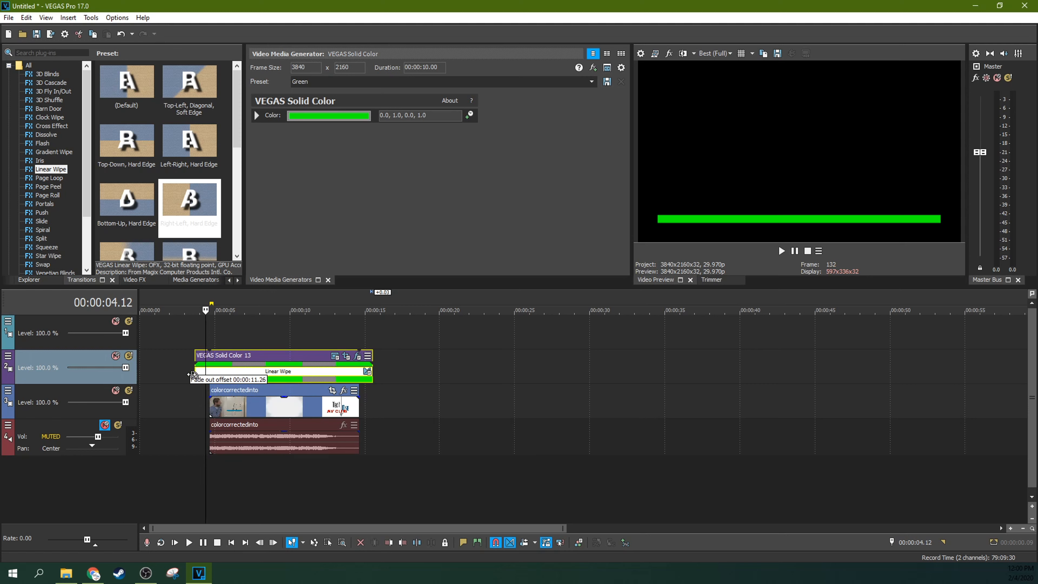
{"action": "left_click_drag", "start_coordinate": [199, 374], "coordinate": [197, 374]}
{"action": "left_click", "coordinate": [195, 374]}
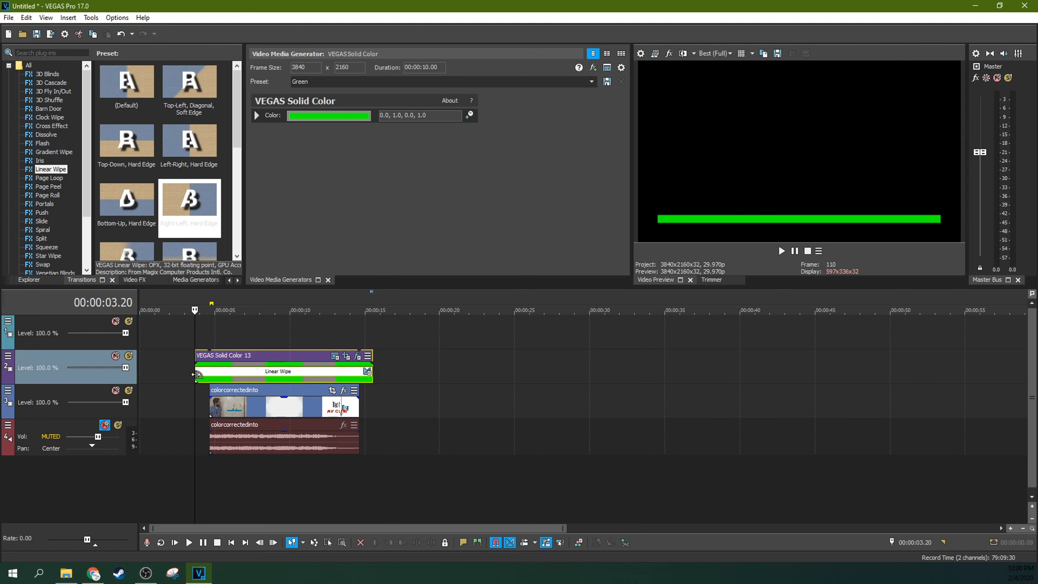
- Advance frame by frame from the solid color clip's start to examine when the bar begins to shrink
{"action": "key", "text": "Right"}
{"action": "key", "text": "Right"}
{"action": "key", "text": "Right"}
{"action": "key", "text": "Right"}
{"action": "key", "text": "Right"}
{"action": "key", "text": "Right"}
{"action": "key", "text": "Right"}
{"action": "key", "text": "Right"}
{"action": "key", "text": "Right"}
{"action": "key", "text": "Right"}
{"action": "key", "text": "Right"}
{"action": "key", "text": "Right"}
{"action": "key", "text": "Right"}
{"action": "key", "text": "Right"}
{"action": "key", "text": "Right"}
{"action": "key", "text": "Right"}
{"action": "key", "text": "Right"}
{"action": "key", "text": "Right"}
{"action": "key", "text": "Right"}
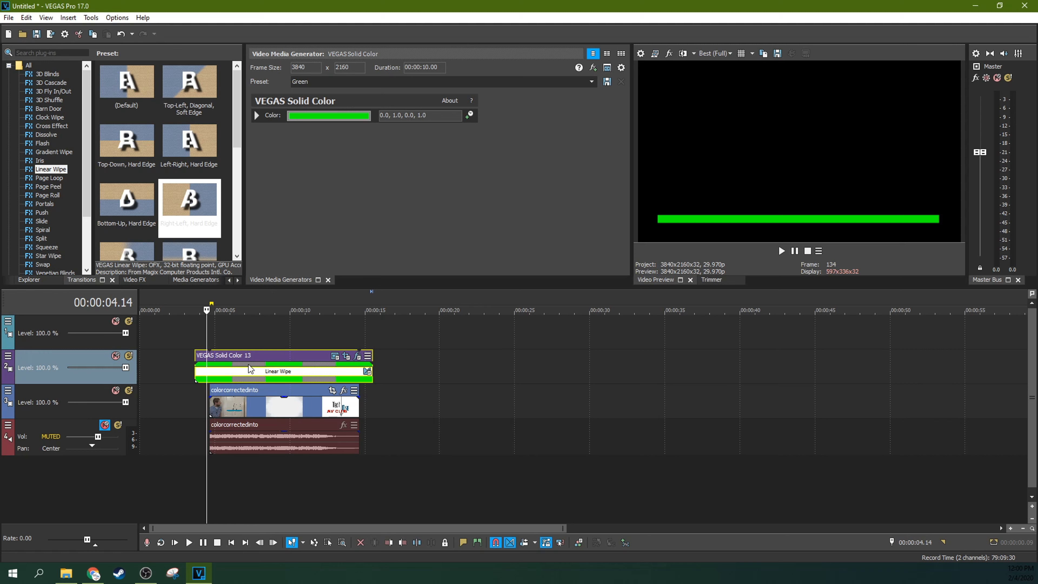
- Shift the solid color clip 10 frames later and check the bar frame by frame around the intro's start
{"action": "left_click_drag", "start_coordinate": [255, 352], "coordinate": [259, 352]}
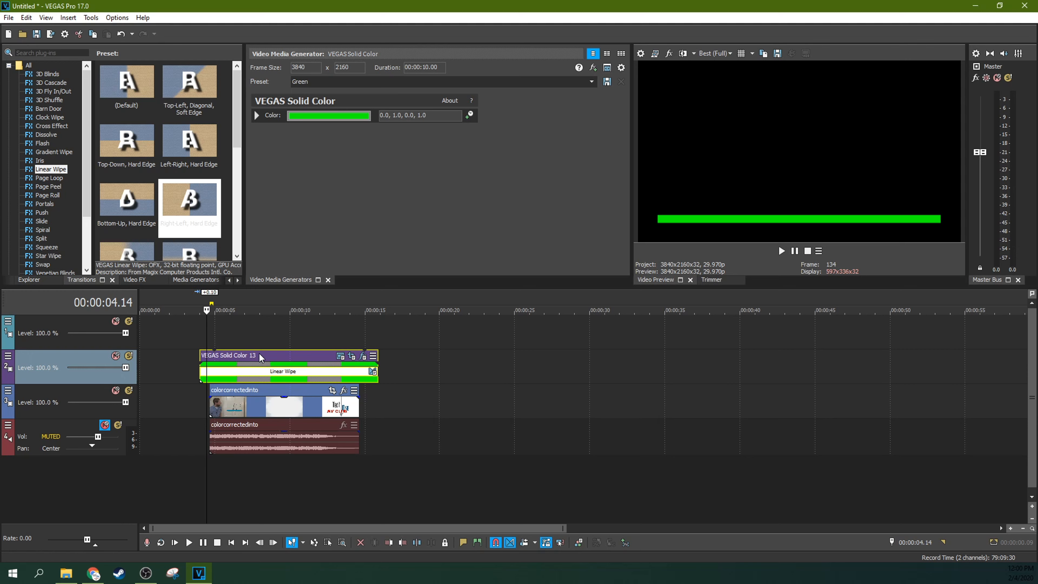
{"action": "key", "text": "Right"}
{"action": "key", "text": "Right"}
{"action": "key", "text": "Right"}
{"action": "key", "text": "Right"}
{"action": "key", "text": "Right"}
{"action": "key", "text": "Right"}
{"action": "key", "text": "Right"}
{"action": "key", "text": "Right"}
{"action": "key", "text": "Right"}
{"action": "key", "text": "Right"}
{"action": "key", "text": "Down"}
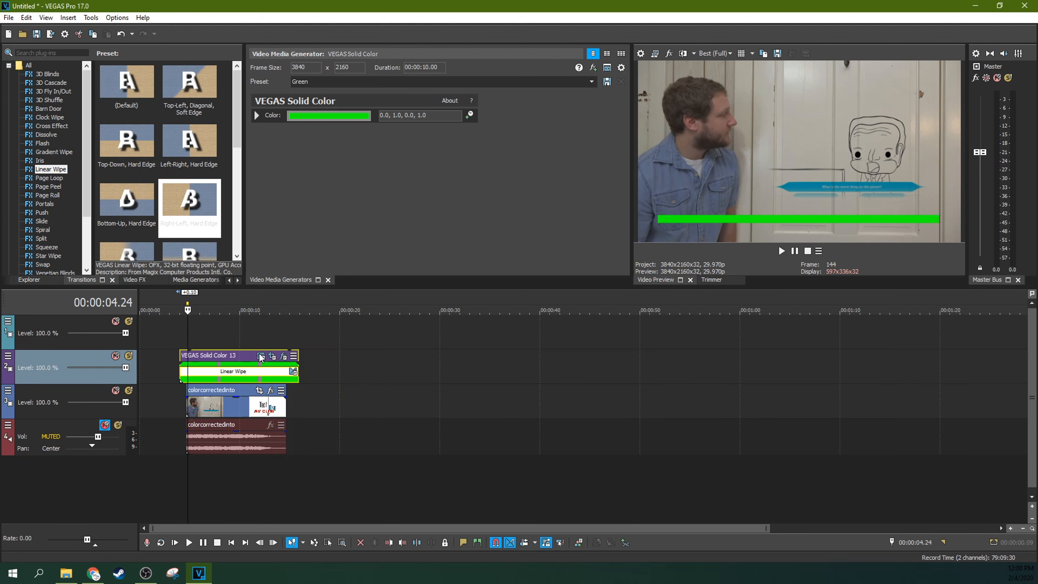
{"action": "key", "text": "Left"}
{"action": "key", "text": "Left"}
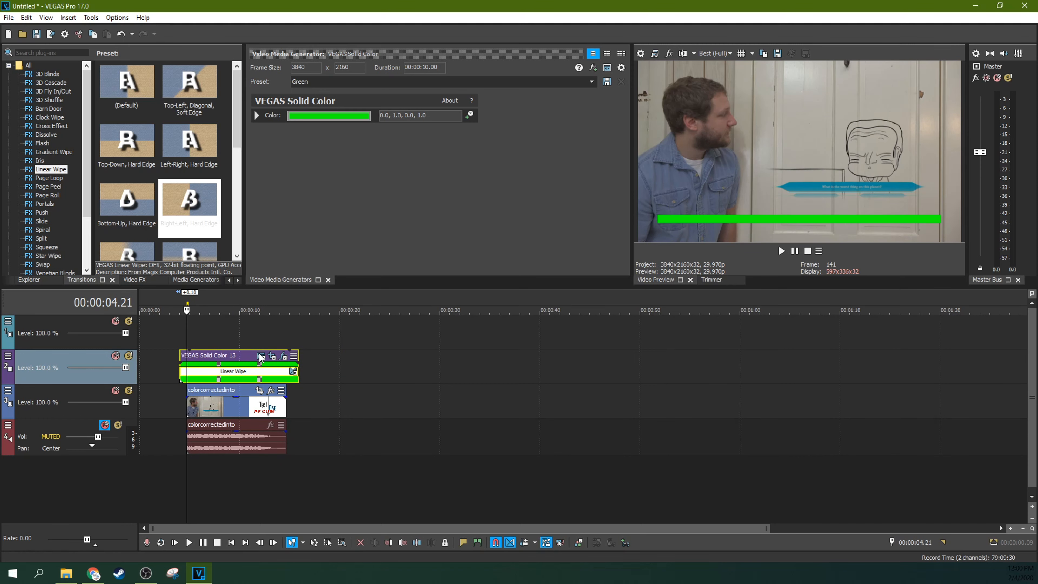
{"action": "key", "text": "Right"}
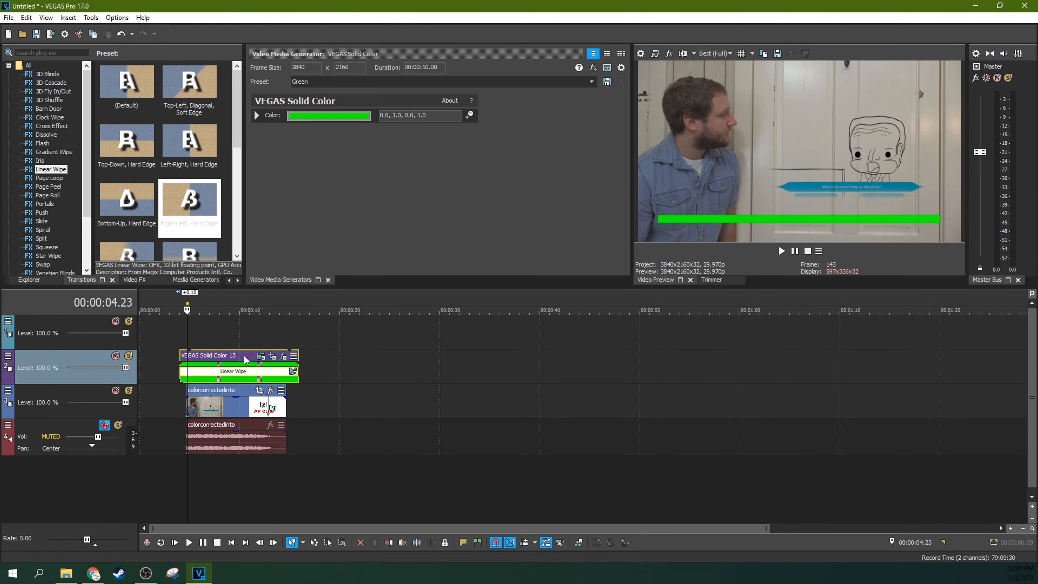
- Nudge the solid color clip about three frames earlier, checking the bar against the intro's first frames
{"action": "key", "text": "Up"}
{"action": "key", "text": "Up"}
{"action": "key", "text": "Up"}
{"action": "key", "text": "Up"}
{"action": "key", "text": "Up"}
{"action": "key", "text": "Up"}
{"action": "key", "text": "Up"}
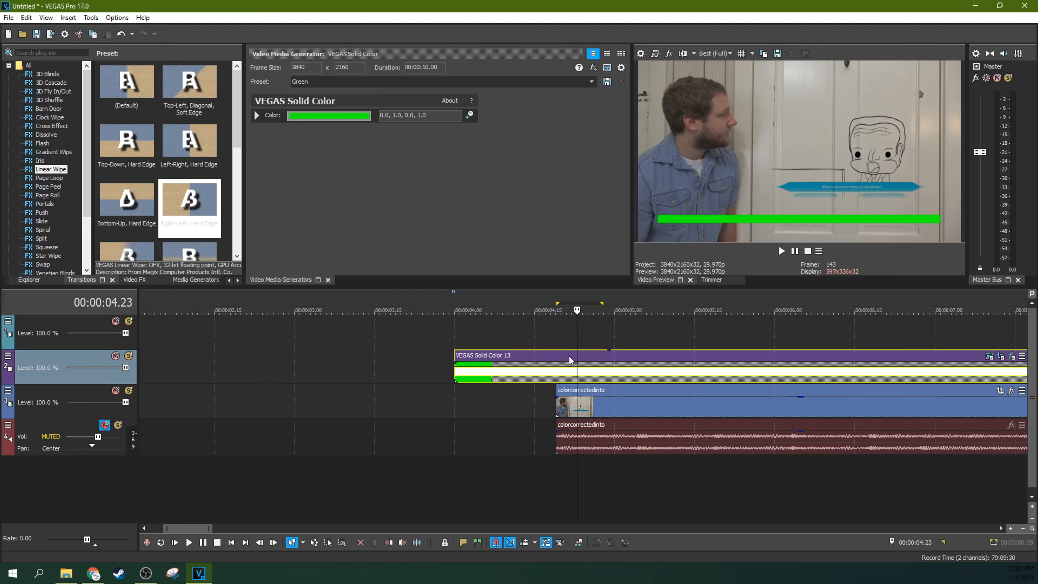
{"action": "left_click_drag", "start_coordinate": [572, 359], "coordinate": [562, 360]}
{"action": "left_click", "coordinate": [556, 368]}
{"action": "key", "text": "Right"}
{"action": "key", "text": "Right"}
{"action": "left_click_drag", "start_coordinate": [622, 363], "coordinate": [616, 364]}
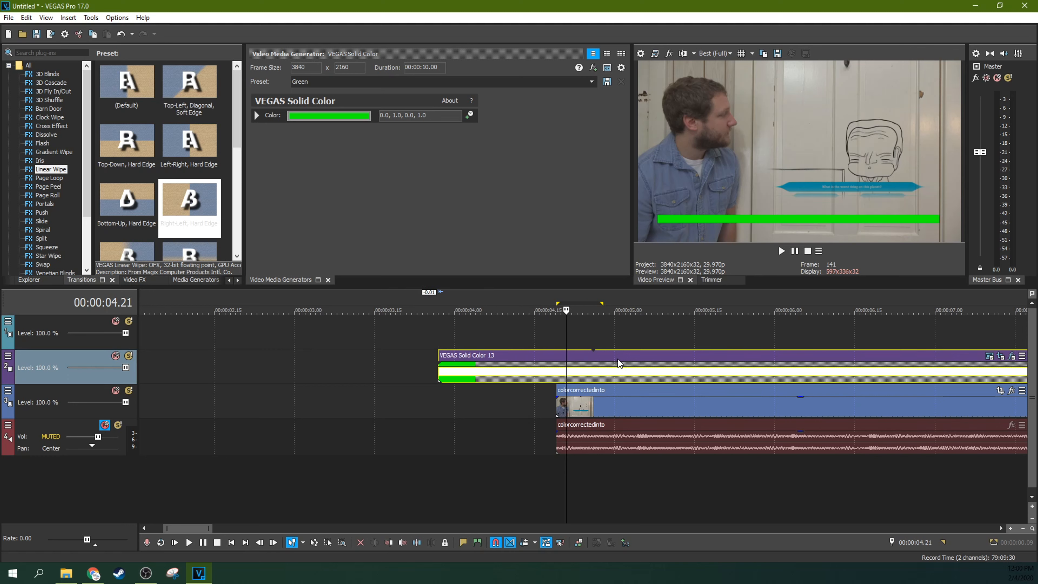
- Review the bar frame by frame from the intro's first frame and briefly play it back
{"action": "left_click", "coordinate": [563, 353]}
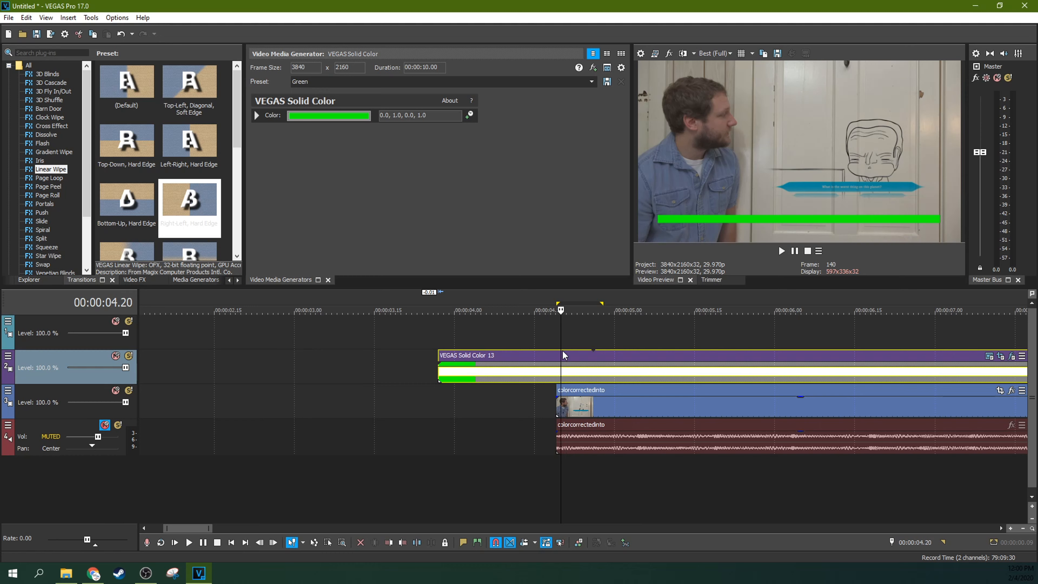
{"action": "left_click", "coordinate": [556, 338]}
{"action": "key", "text": "Right"}
{"action": "key", "text": "Right"}
{"action": "key", "text": "Right"}
{"action": "key", "text": "Right"}
{"action": "key", "text": "space"}
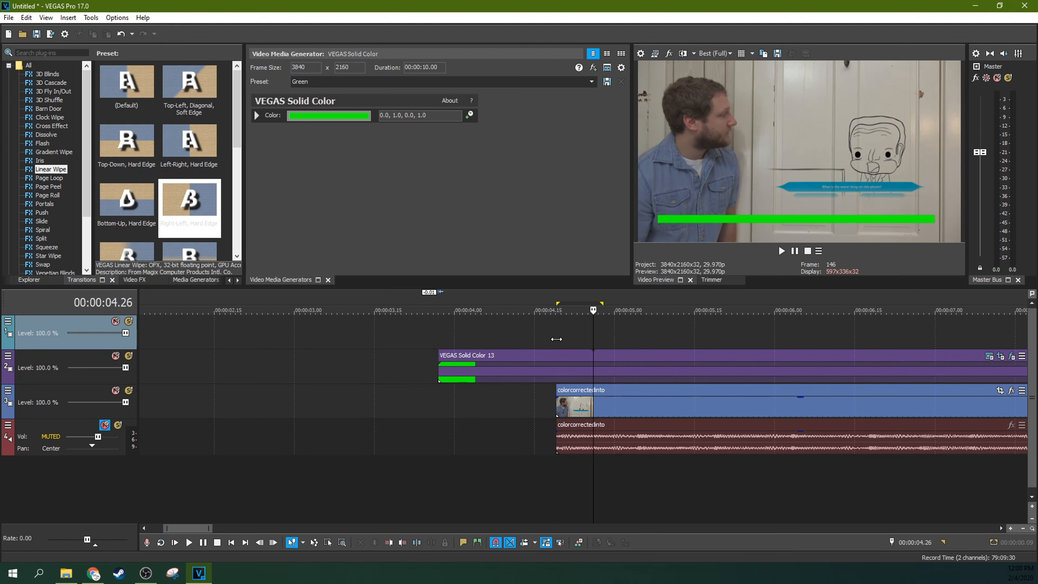
- Advance frame by frame from about 00:00:13.17 to the intro's end to examine how much of the bar remains
{"action": "scroll", "coordinate": [556, 339], "scroll_direction": "down", "scroll_amount": 5}
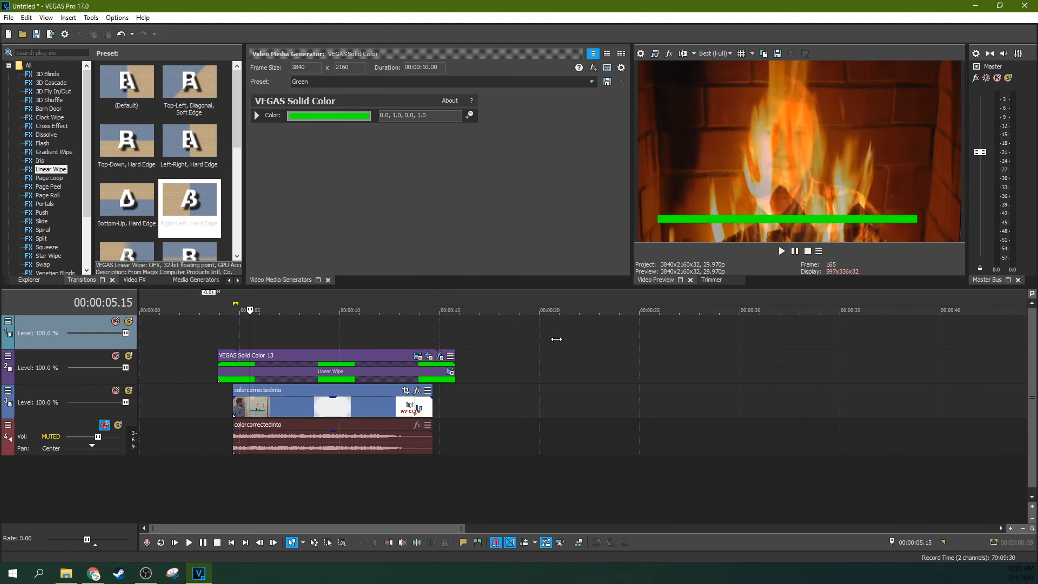
{"action": "left_click", "coordinate": [411, 333]}
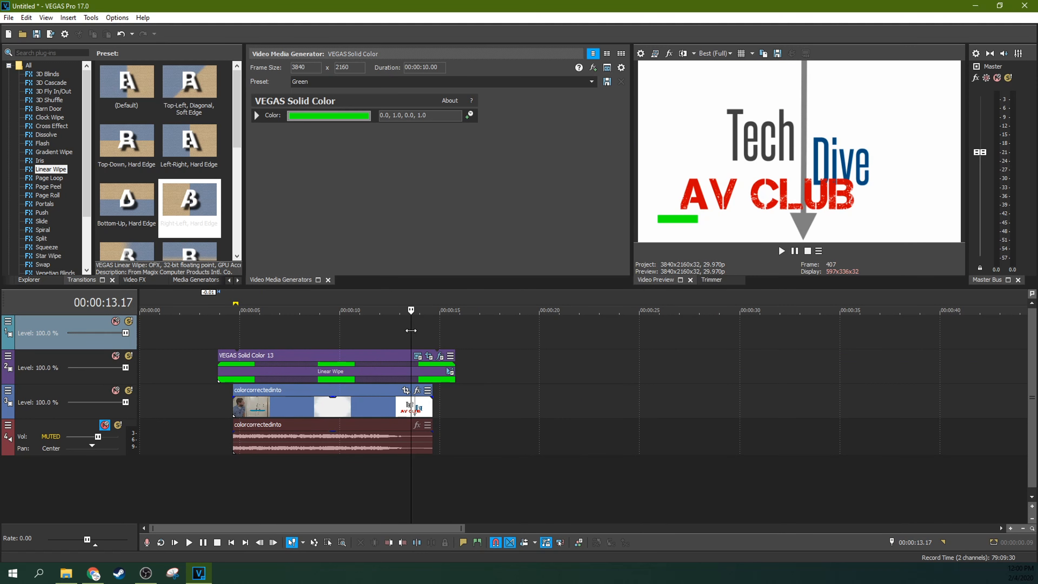
{"action": "key", "text": "Right"}
{"action": "key", "text": "Right"}
{"action": "key", "text": "Right"}
{"action": "key", "text": "Right"}
{"action": "key", "text": "Right"}
{"action": "key", "text": "Right"}
{"action": "key", "text": "Right"}
{"action": "key", "text": "Right"}
{"action": "key", "text": "Right"}
{"action": "key", "text": "Right"}
{"action": "key", "text": "Right"}
{"action": "key", "text": "Right"}
{"action": "key", "text": "Right"}
{"action": "key", "text": "Right"}
{"action": "key", "text": "Right"}
{"action": "key", "text": "Right"}
{"action": "key", "text": "Right"}
{"action": "key", "text": "Right"}
{"action": "key", "text": "Right"}
{"action": "key", "text": "Right"}
{"action": "key", "text": "Right"}
{"action": "key", "text": "Right"}
{"action": "key", "text": "Right"}
{"action": "key", "text": "Right"}
{"action": "key", "text": "Right"}
{"action": "key", "text": "Right"}
{"action": "key", "text": "Right"}
{"action": "key", "text": "Right"}
{"action": "key", "text": "Right"}
{"action": "key", "text": "Right"}
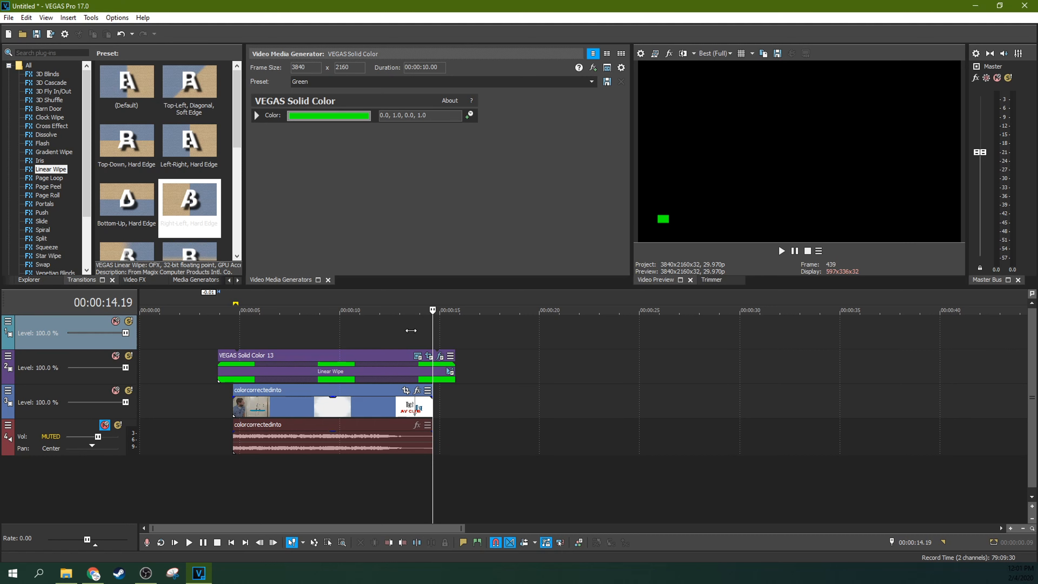
- Trim 10 frames off the end of the solid color clip and check the frames at its end and near its start
{"action": "left_click_drag", "start_coordinate": [457, 370], "coordinate": [448, 370]}
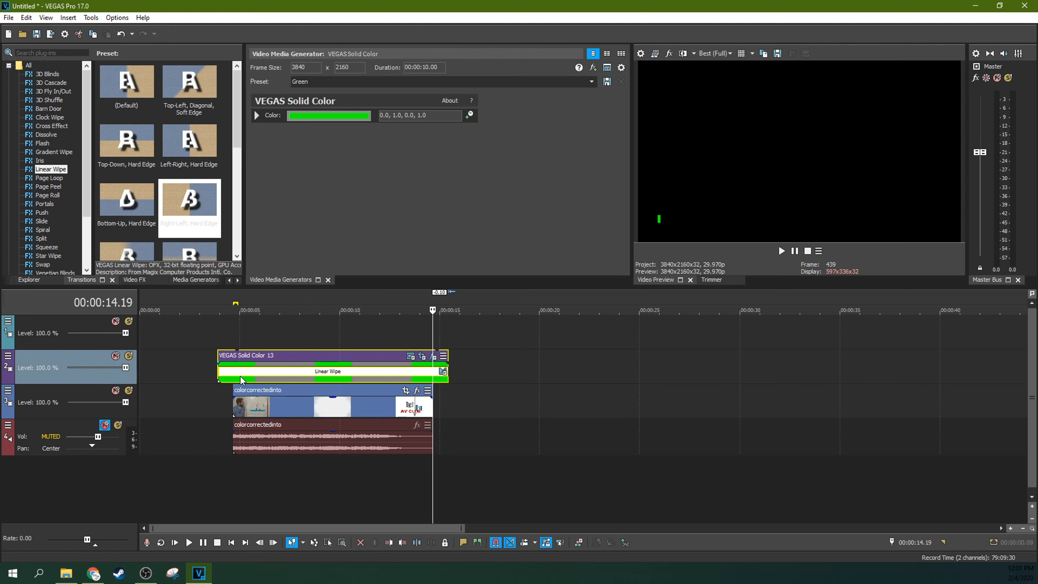
{"action": "key", "text": "End"}
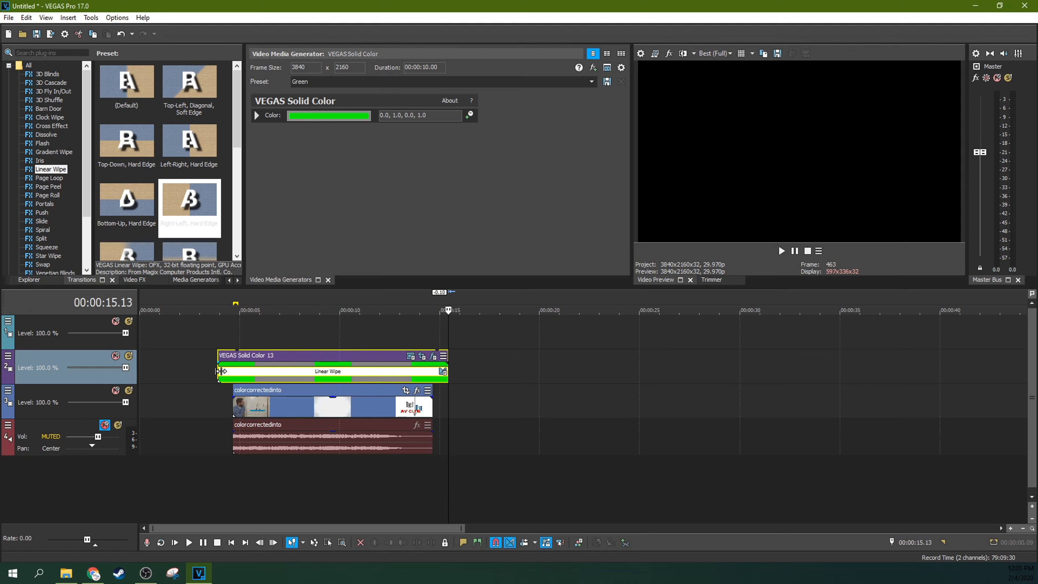
{"action": "left_click", "coordinate": [222, 337]}
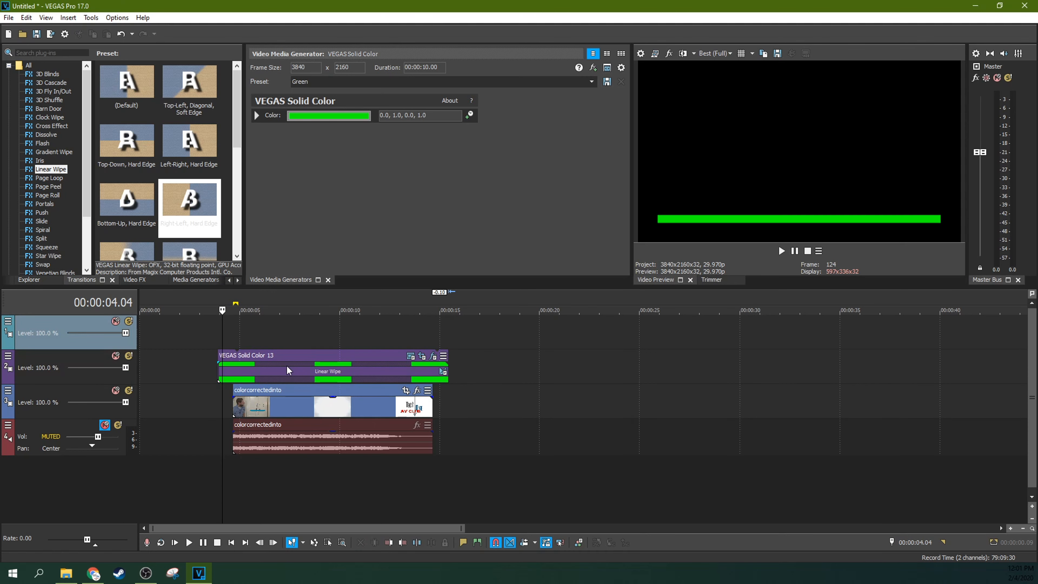
- Move back frame by frame at the end of the intro to examine how much of the bar remains
{"action": "left_click", "coordinate": [426, 375]}
{"action": "key", "text": "Left"}
{"action": "key", "text": "Left"}
{"action": "key", "text": "Left"}
{"action": "key", "text": "Left"}
{"action": "key", "text": "Left"}
{"action": "key", "text": "Left"}
{"action": "key", "text": "Left"}
{"action": "key", "text": "Left"}
{"action": "key", "text": "Left"}
{"action": "key", "text": "Left"}
{"action": "key", "text": "Left"}
{"action": "key", "text": "Left"}
{"action": "key", "text": "Left"}
{"action": "key", "text": "Left"}
{"action": "key", "text": "Left"}
{"action": "key", "text": "Left"}
{"action": "key", "text": "Left"}
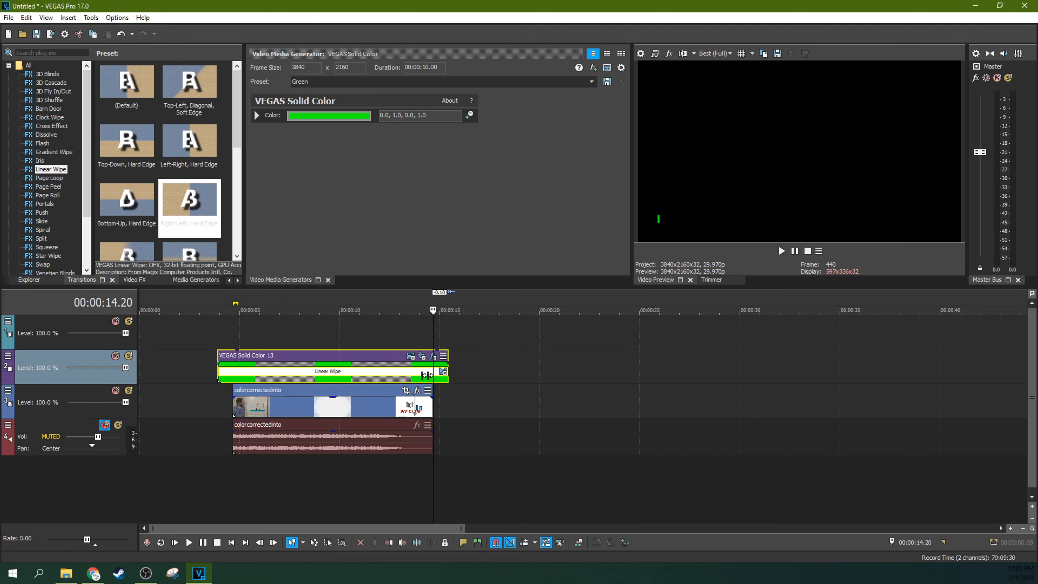
- Shift the solid color clip three frames earlier and check the bar on the intro's last frames
{"action": "left_click_drag", "start_coordinate": [387, 358], "coordinate": [385, 358]}
{"action": "key", "text": "Left"}
{"action": "key", "text": "Left"}
{"action": "key", "text": "Left"}
{"action": "key", "text": "Left"}
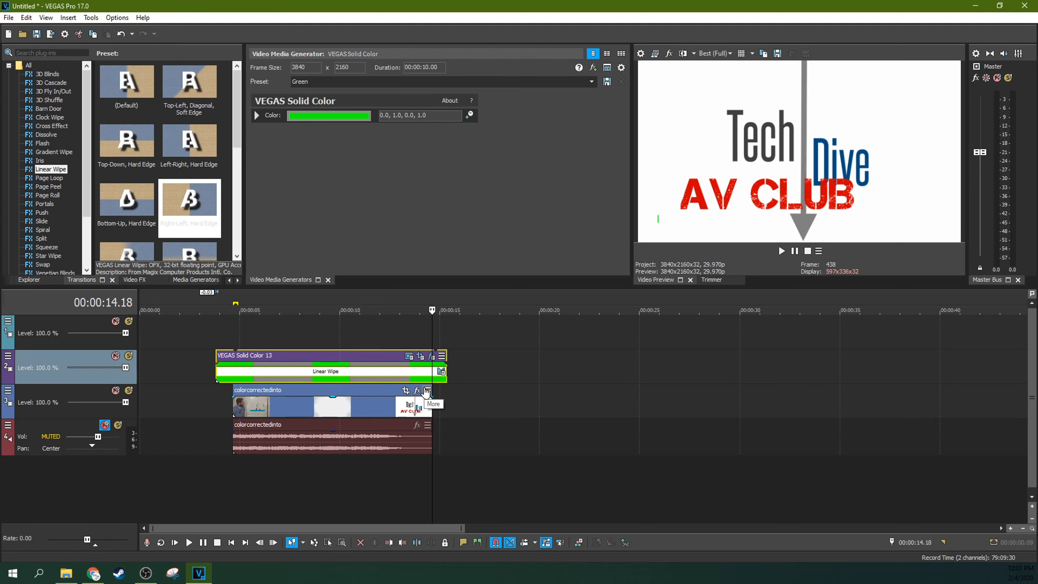
- Compare the bar at the intro's end with its length frame by frame around the intro's start
{"action": "scroll", "coordinate": [425, 392], "scroll_direction": "up", "scroll_amount": 2}
{"action": "left_click", "coordinate": [444, 358]}
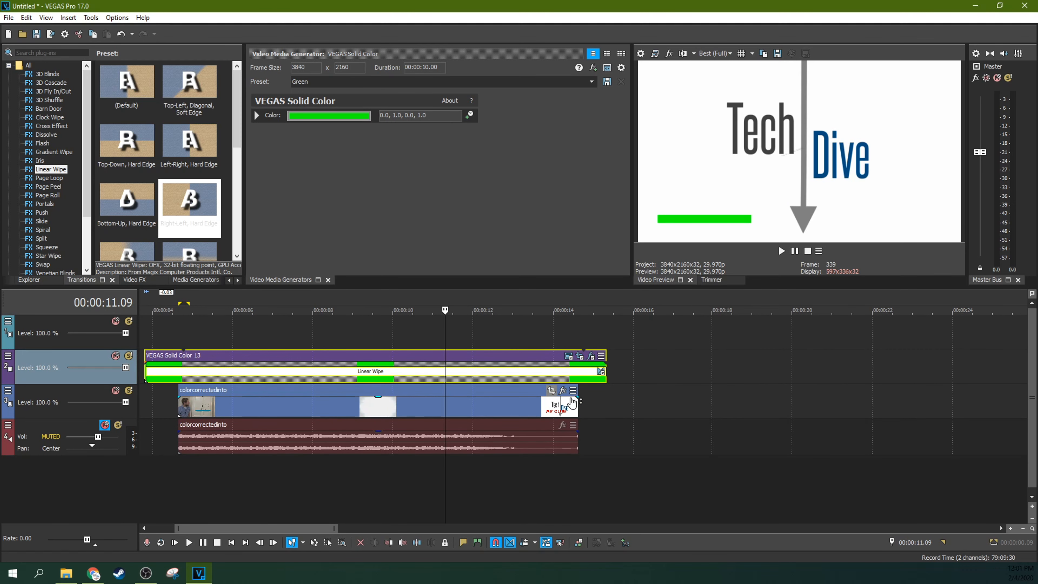
{"action": "left_click", "coordinate": [576, 405]}
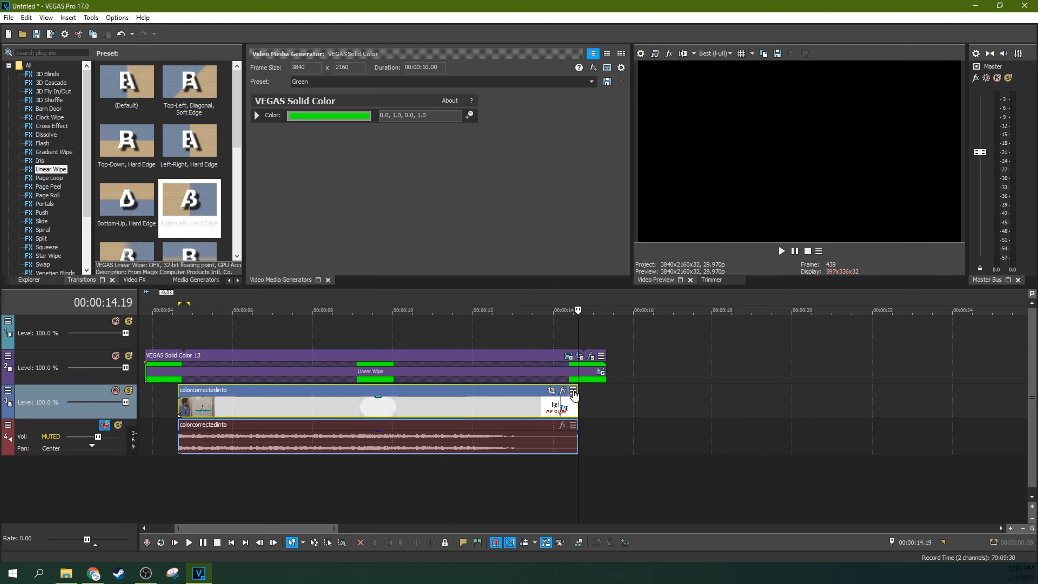
{"action": "left_click", "coordinate": [174, 390]}
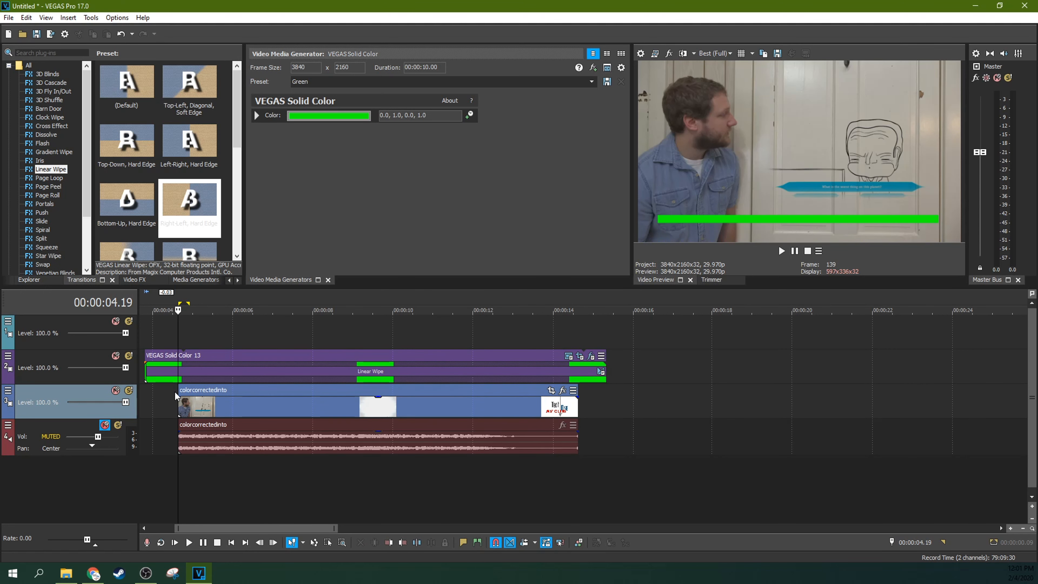
{"action": "key", "text": "Right"}
{"action": "key", "text": "Right"}
{"action": "key", "text": "Left"}
{"action": "key", "text": "Left"}
{"action": "key", "text": "Left"}
{"action": "key", "text": "Left"}
{"action": "key", "text": "Left"}
{"action": "key", "text": "Left"}
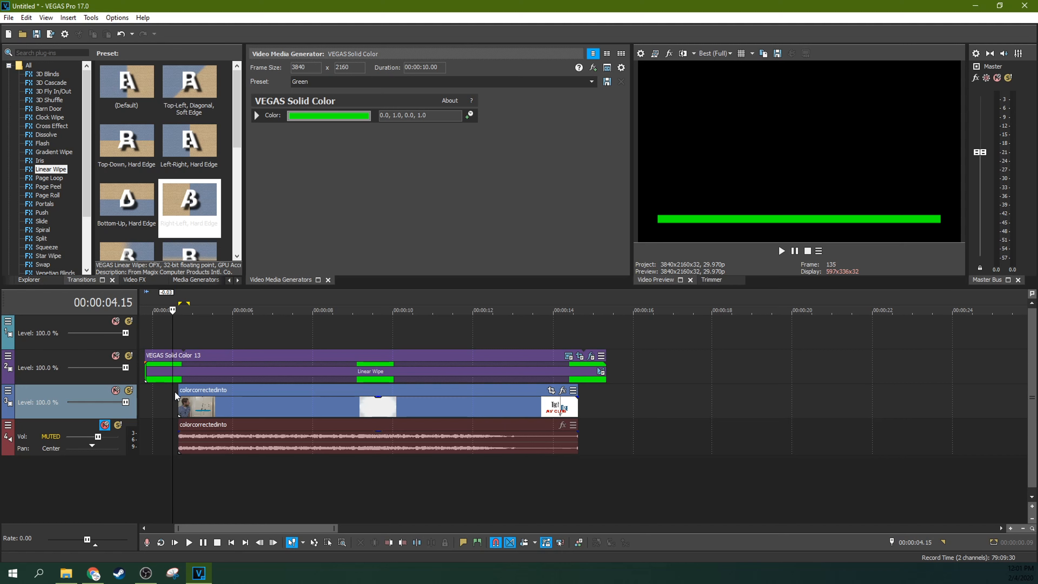
- Trim the start of the solid color clip to 00:00:04.00 and play back from the intro's beginning
{"action": "left_click", "coordinate": [150, 365]}
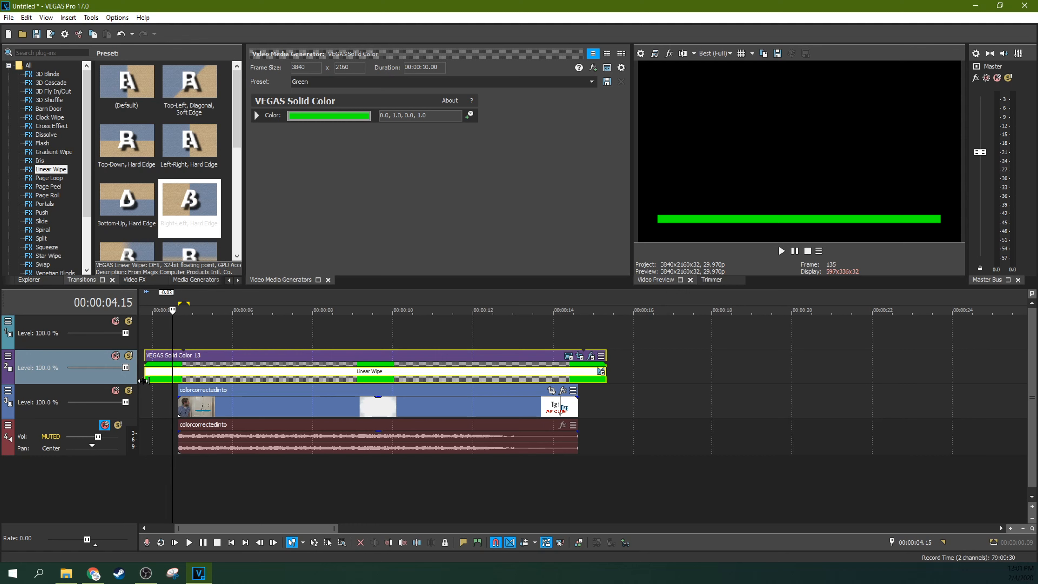
{"action": "left_click", "coordinate": [144, 382]}
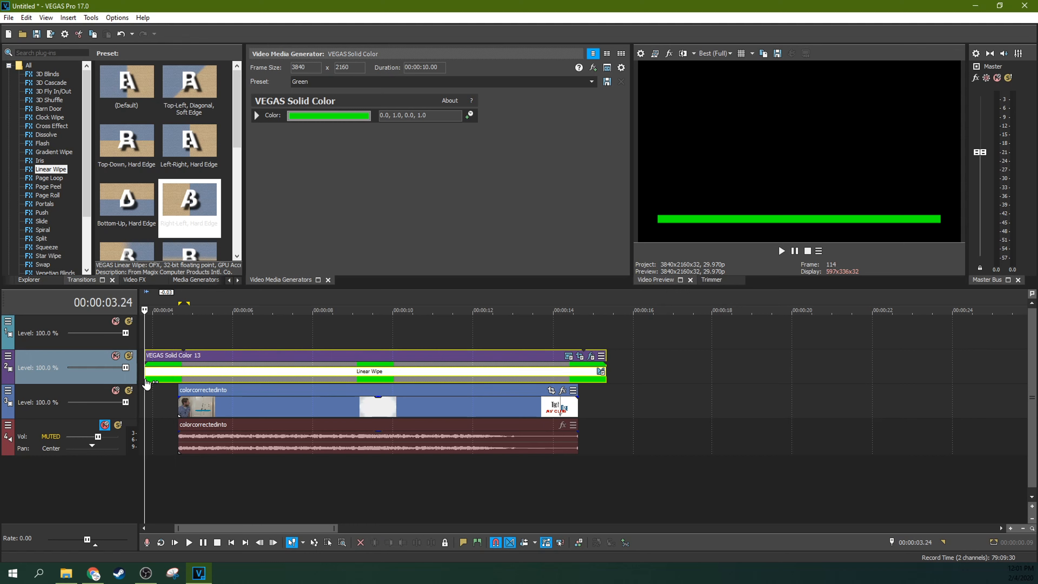
{"action": "left_click", "coordinate": [152, 387]}
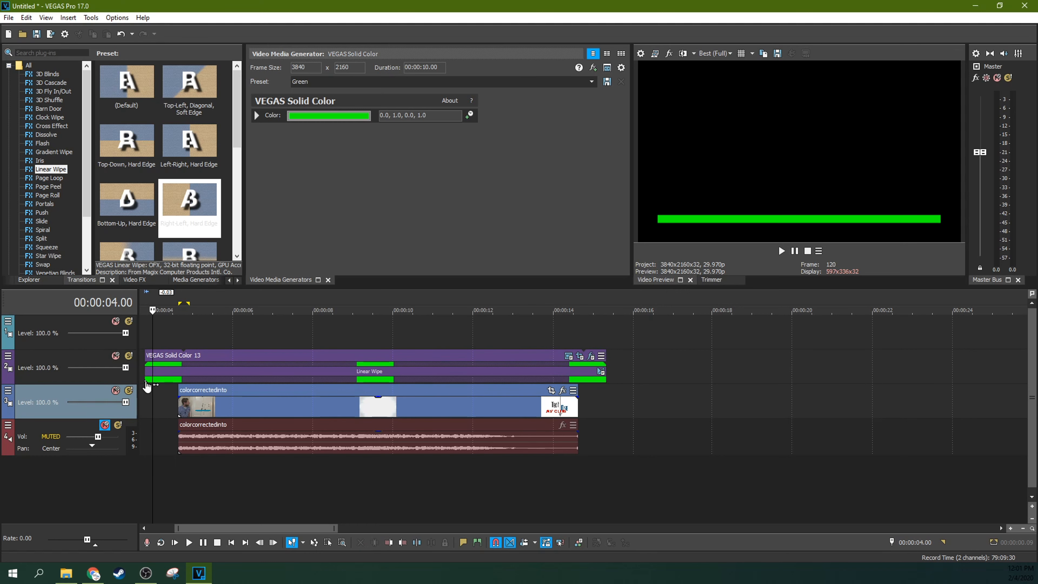
{"action": "left_click", "coordinate": [146, 379]}
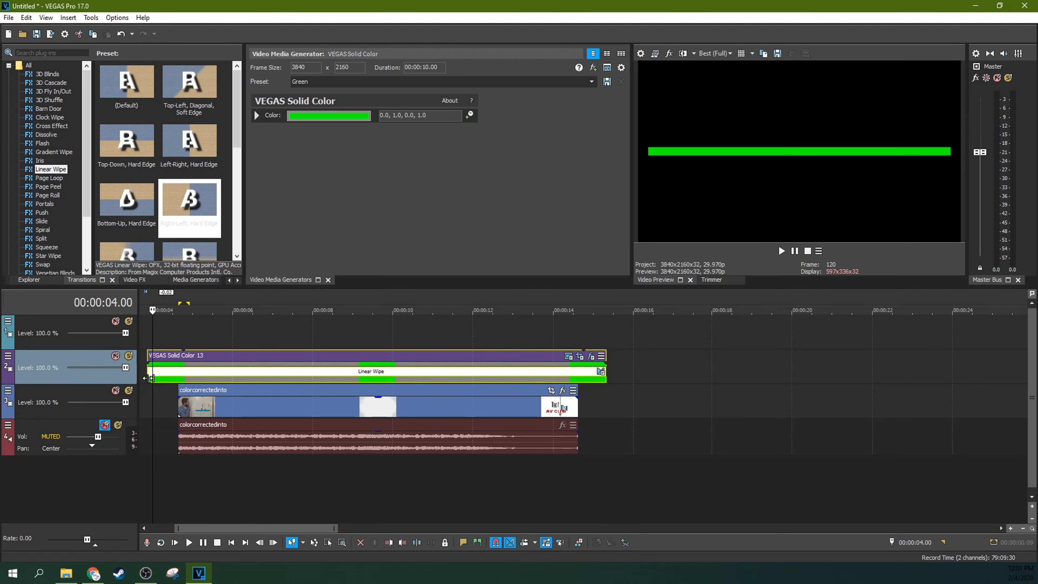
{"action": "left_click_drag", "start_coordinate": [146, 379], "coordinate": [152, 379]}
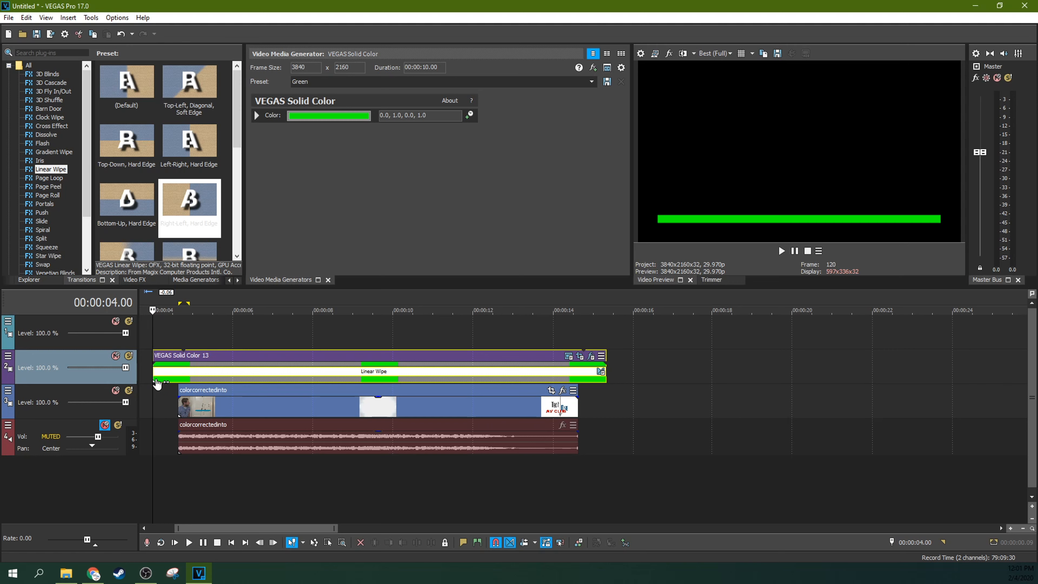
{"action": "left_click", "coordinate": [177, 382]}
{"action": "key", "text": "space"}
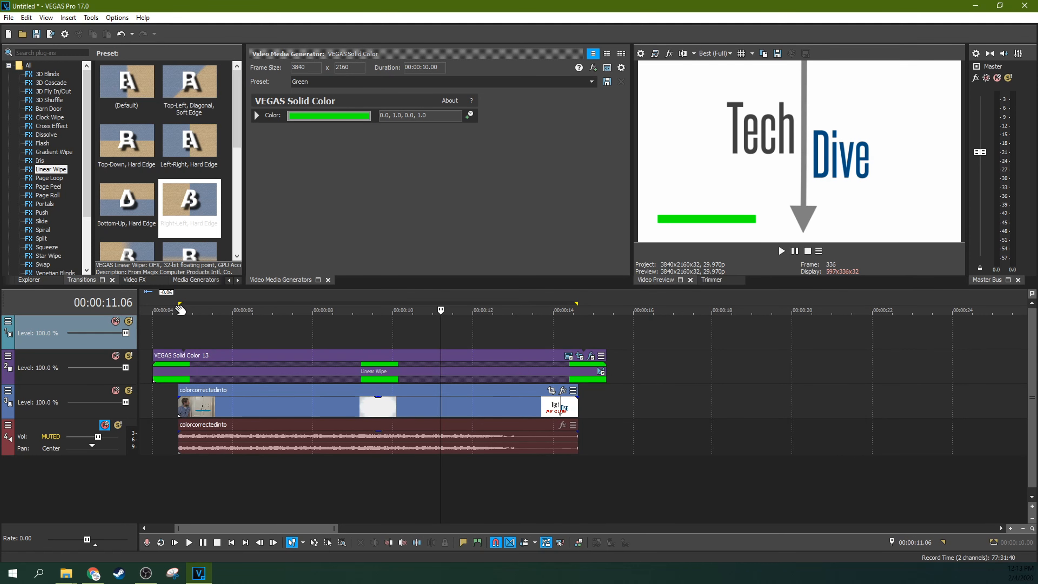
- Set the loop region to span the intro clip, checking the bar at the intro's first and last frames
{"action": "left_click_drag", "start_coordinate": [177, 303], "coordinate": [183, 303]}
{"action": "left_click", "coordinate": [178, 410]}
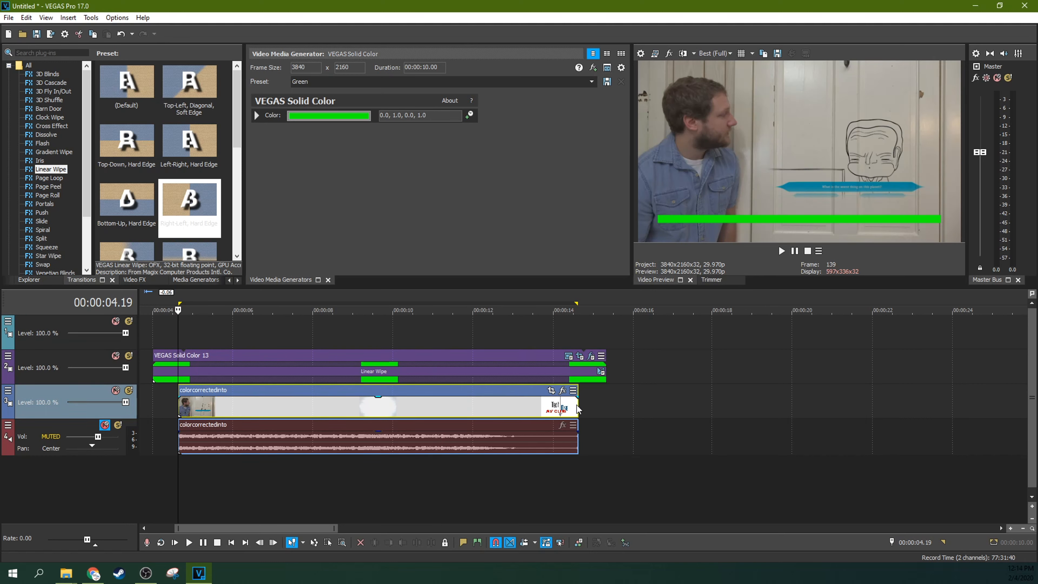
{"action": "left_click", "coordinate": [577, 310]}
{"action": "left_click", "coordinate": [566, 325]}
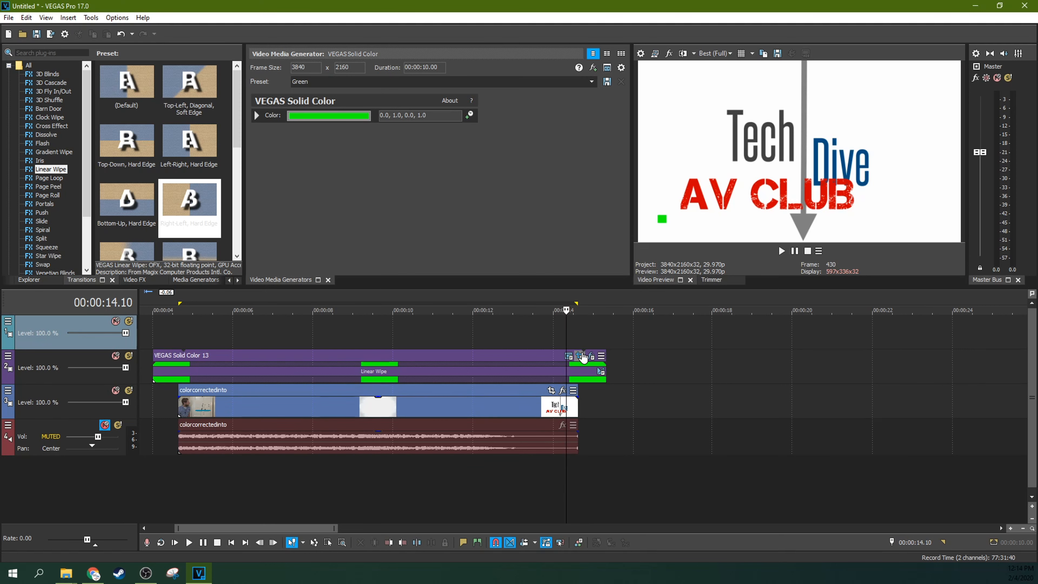
{"action": "left_click", "coordinate": [574, 337]}
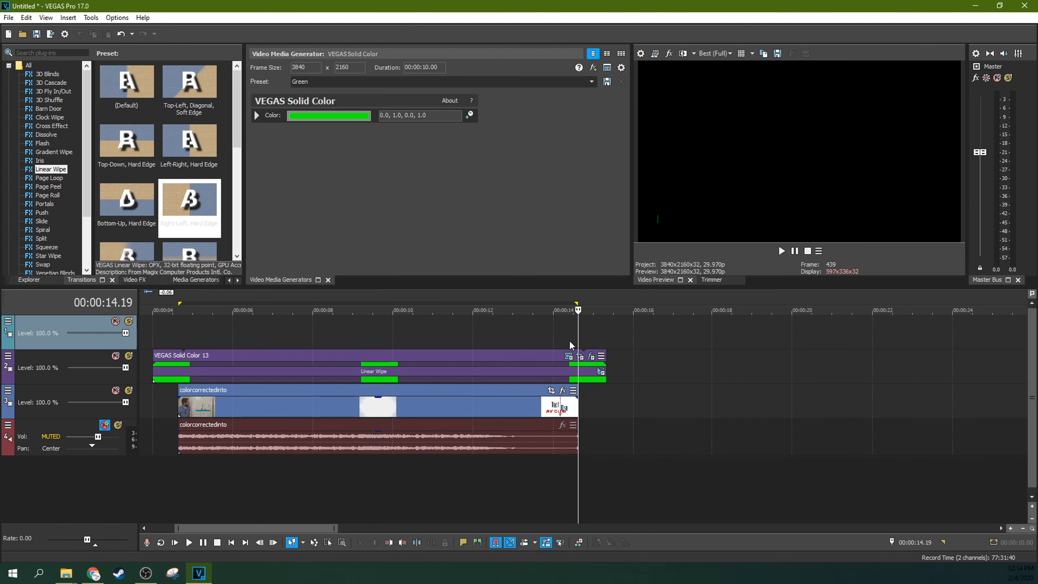
{"action": "left_click", "coordinate": [554, 331]}
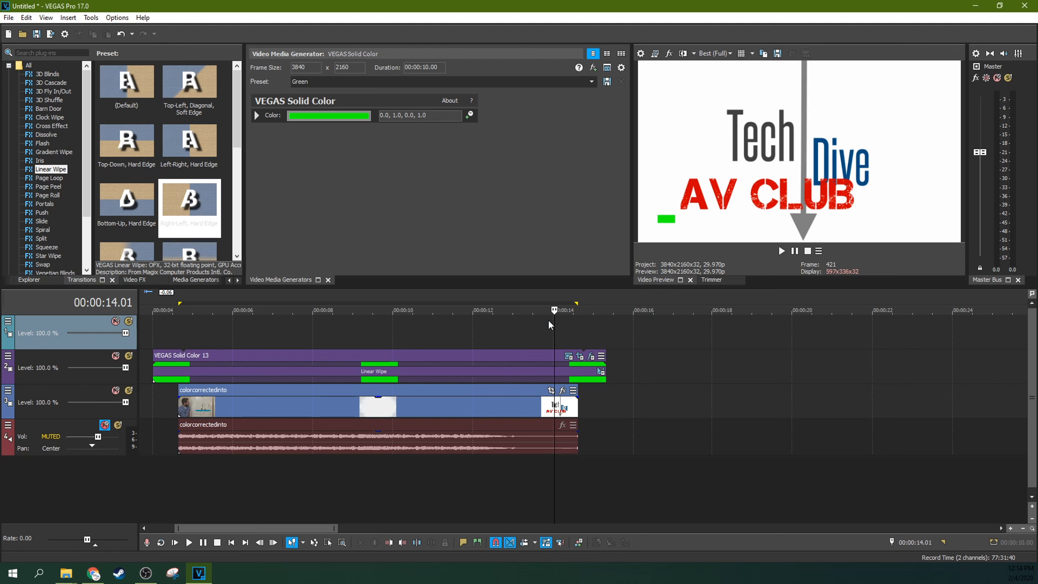
{"action": "mouse_move", "coordinate": [574, 303]}
{"action": "left_mouse_down"}
{"action": "mouse_move", "coordinate": [599, 303]}
{"action": "mouse_move", "coordinate": [576, 303]}
{"action": "left_mouse_up"}
- Open Render to New Track for the loop region and review its render options
{"action": "right_click", "coordinate": [297, 301]}
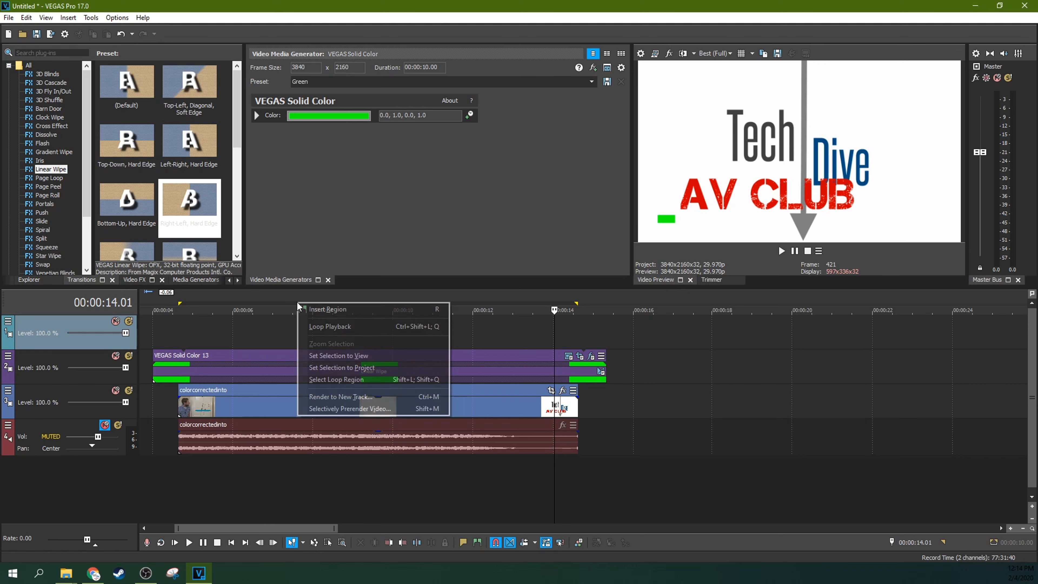
{"action": "left_click", "coordinate": [353, 396]}
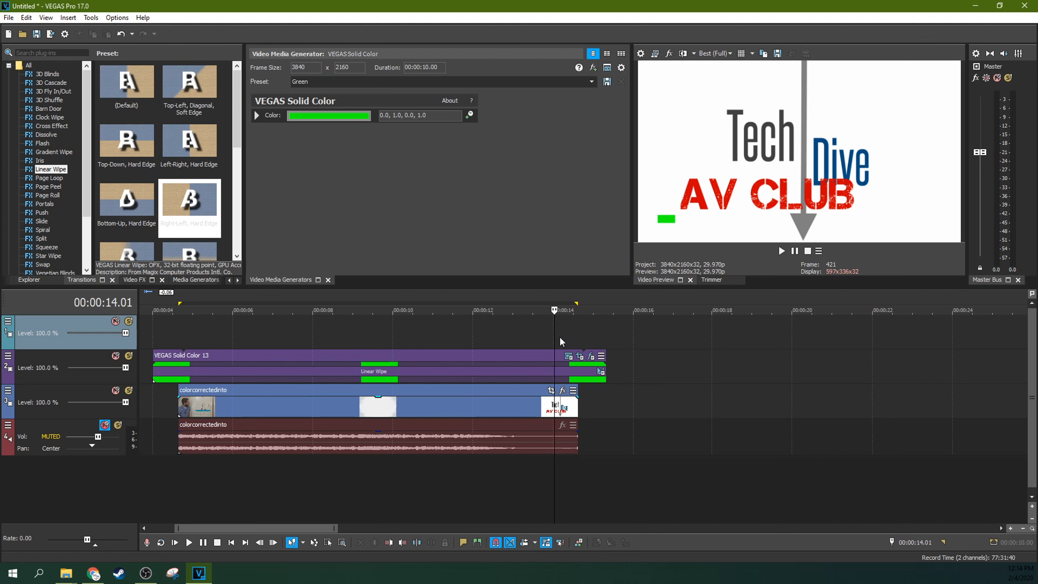
{"action": "left_click", "coordinate": [373, 354]}
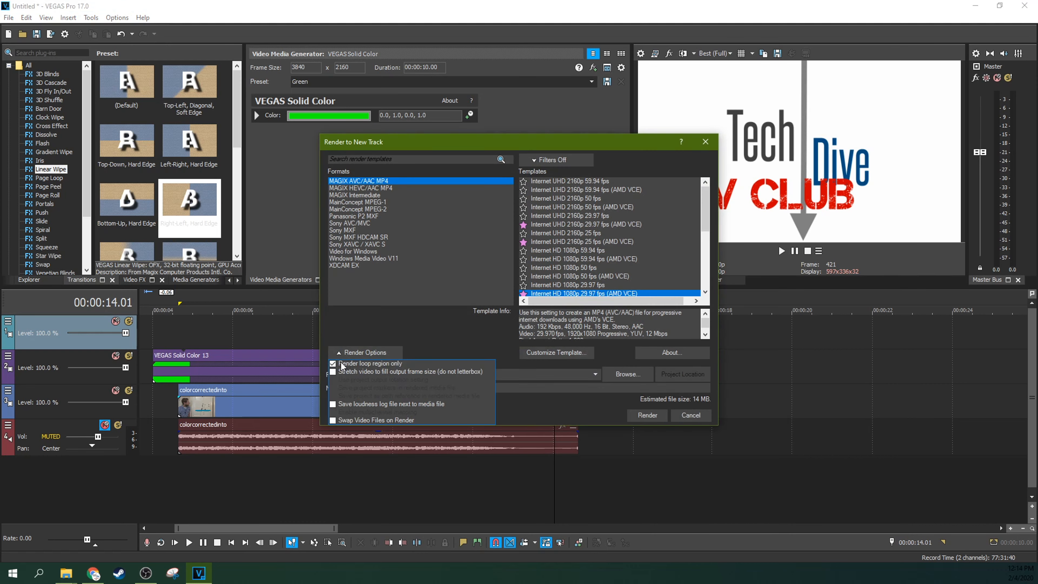
{"action": "left_click", "coordinate": [456, 342]}
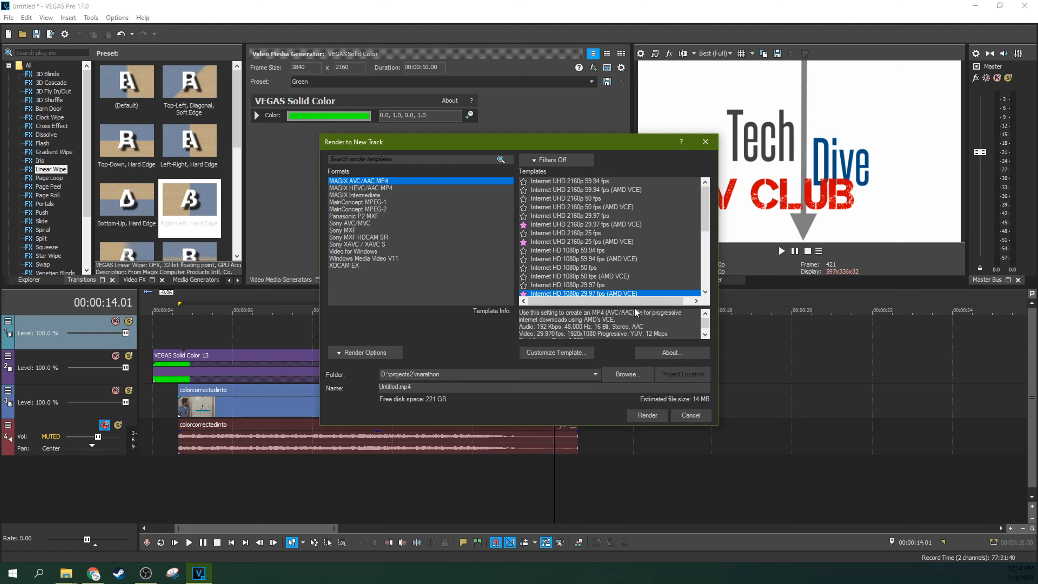
- Examine the MAGIX AVC/AAC MP4 render templates, moving the dialog aside to view the timeline and preview
{"action": "left_click_drag", "start_coordinate": [643, 139], "coordinate": [550, 149]}
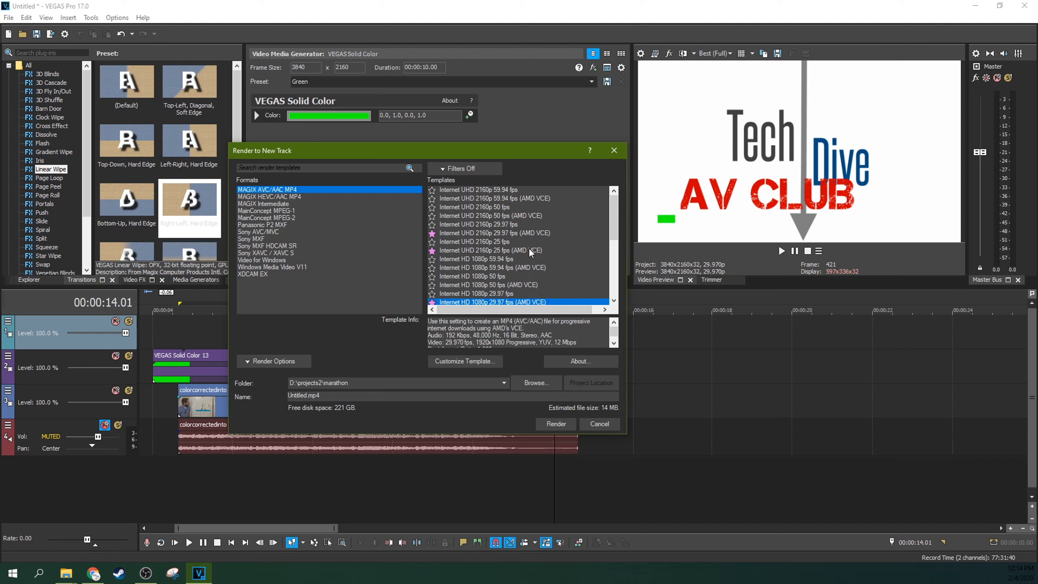
{"action": "scroll", "coordinate": [528, 248], "scroll_direction": "down", "scroll_amount": 3}
{"action": "scroll", "coordinate": [529, 248], "scroll_direction": "up", "scroll_amount": 1}
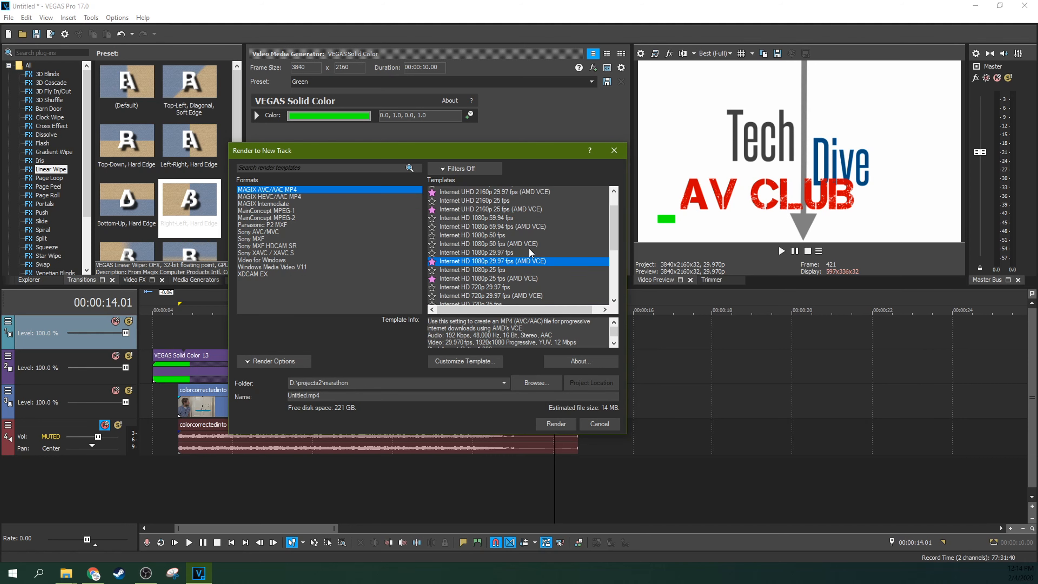
{"action": "scroll", "coordinate": [529, 248], "scroll_direction": "up", "scroll_amount": 1}
{"action": "scroll", "coordinate": [529, 248], "scroll_direction": "down", "scroll_amount": 2}
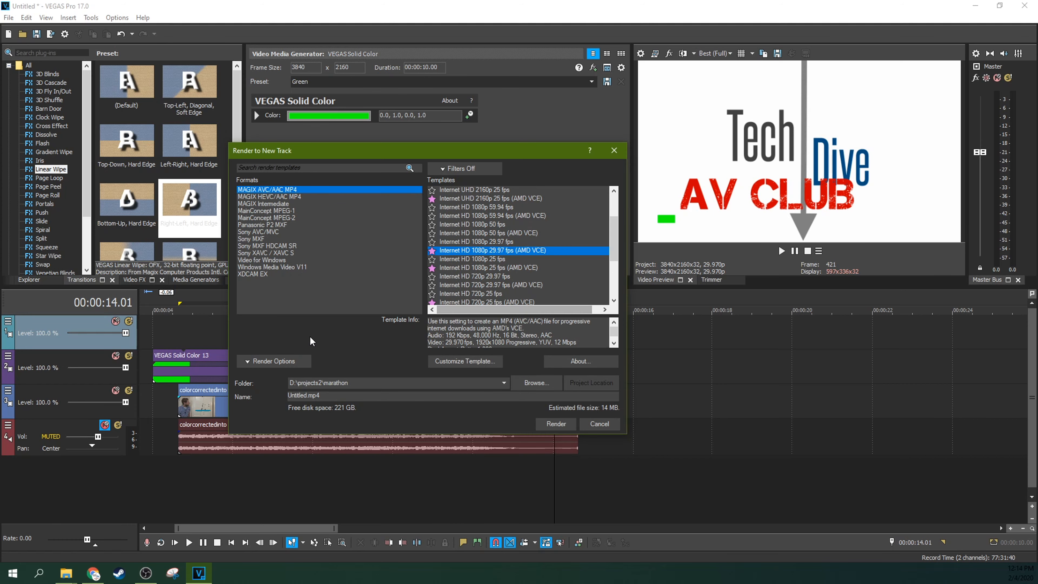
{"action": "left_click_drag", "start_coordinate": [397, 147], "coordinate": [802, 154]}
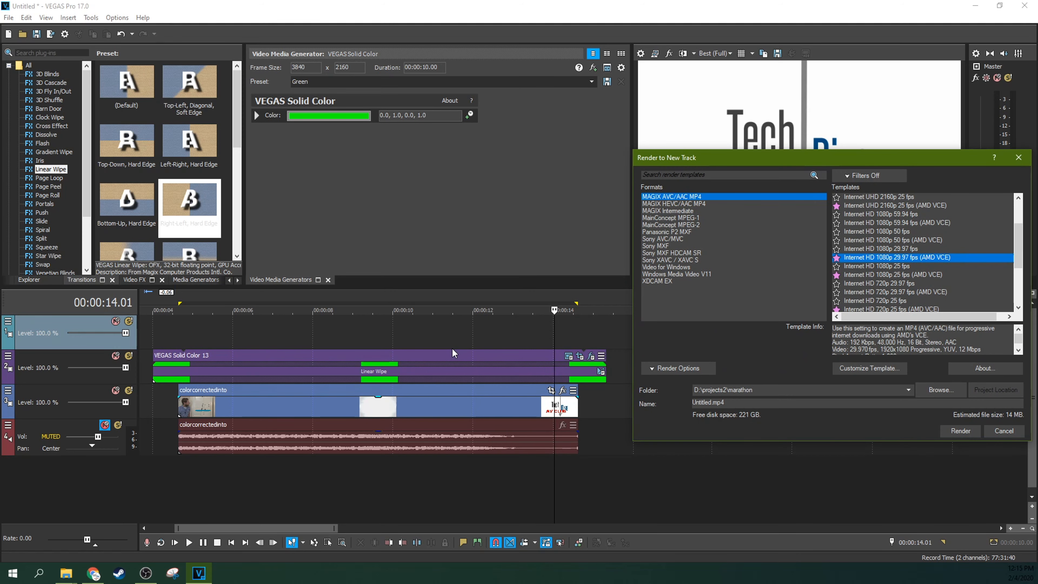
{"action": "left_click_drag", "start_coordinate": [766, 158], "coordinate": [457, 167]}
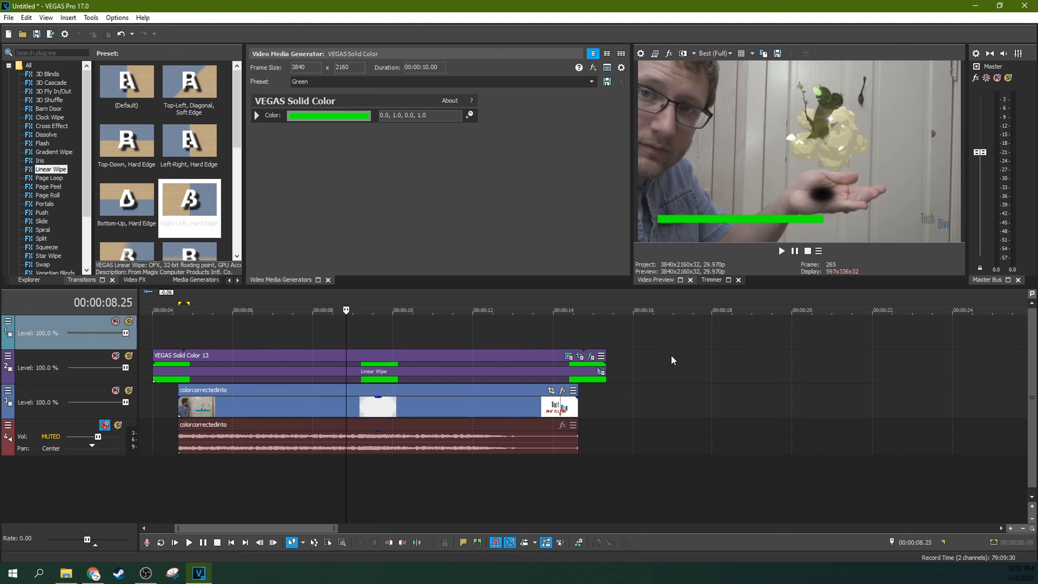
- Spot-check the bar's length at several points between about 00:00:07.23 and the intro's end
{"action": "left_click", "coordinate": [427, 336]}
{"action": "left_click", "coordinate": [372, 332]}
{"action": "left_click", "coordinate": [303, 336]}
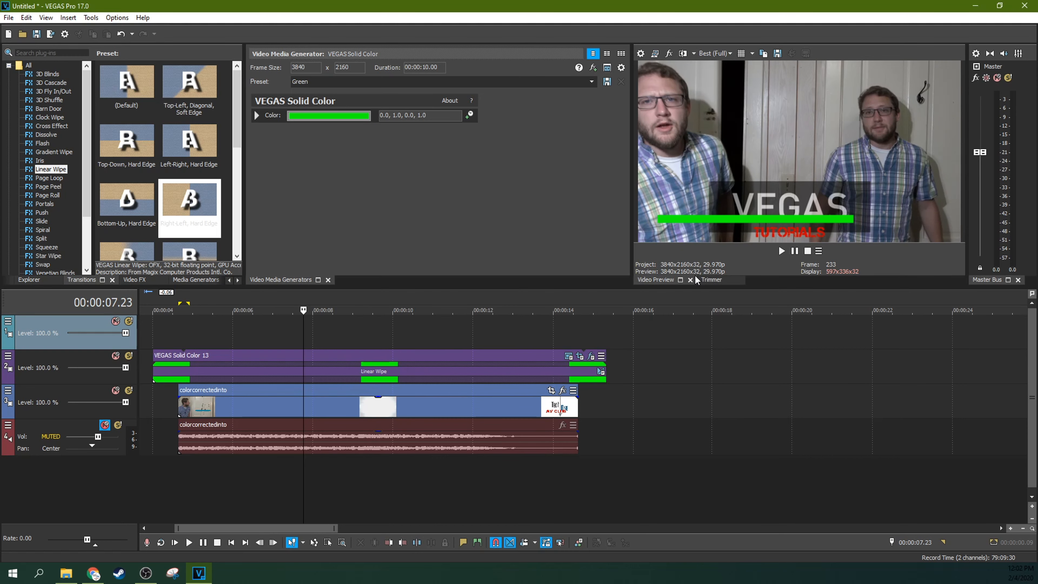
{"action": "left_click", "coordinate": [509, 344]}
{"action": "left_click", "coordinate": [386, 346]}
{"action": "left_click", "coordinate": [311, 338]}
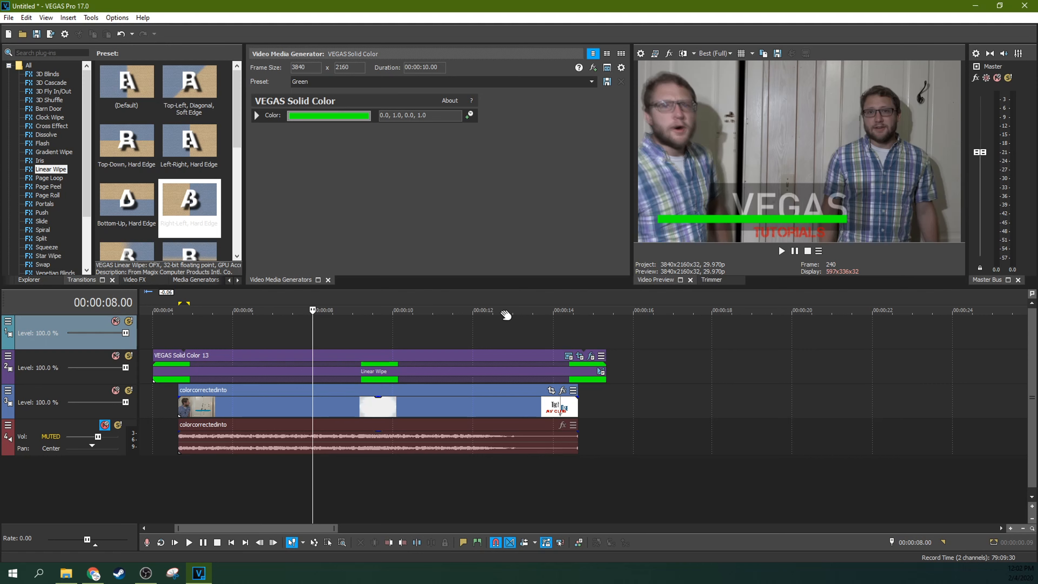
{"action": "left_click", "coordinate": [555, 333]}
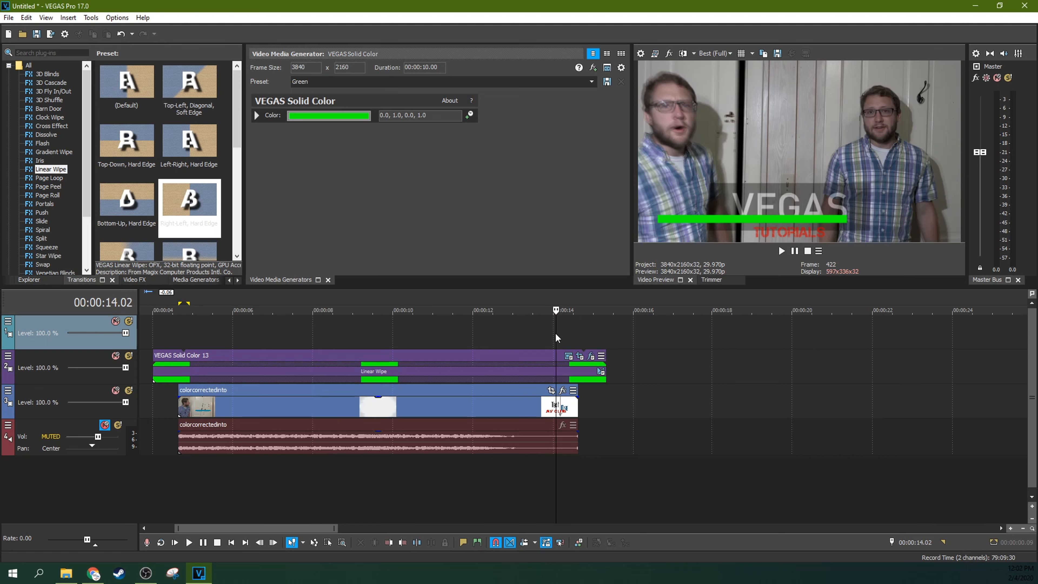
{"action": "left_click", "coordinate": [571, 334]}
{"action": "left_click", "coordinate": [523, 333]}
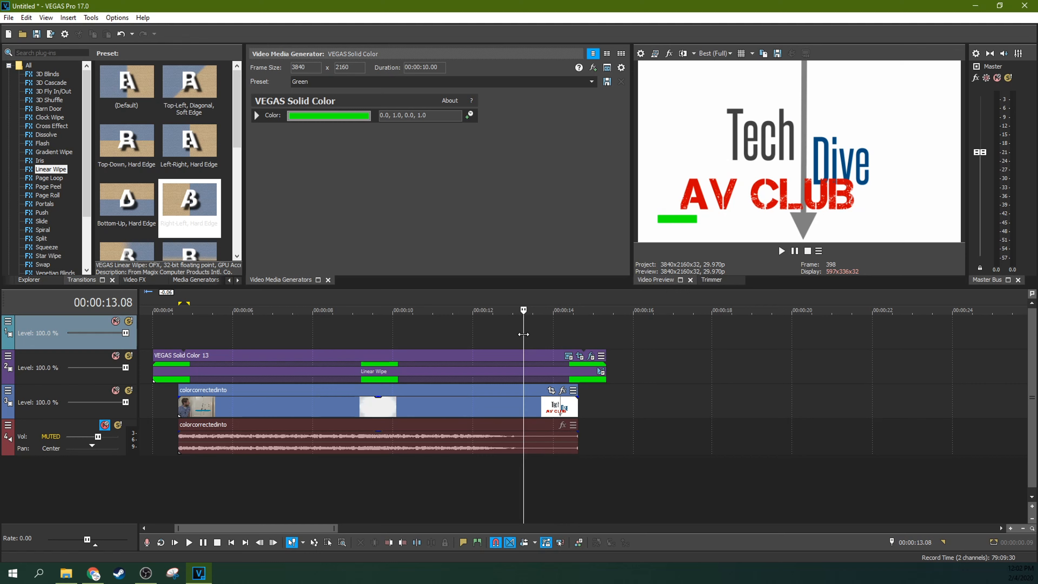
{"action": "left_click", "coordinate": [573, 329]}
{"action": "left_click", "coordinate": [483, 335]}
- Scrub back to about 00:00:06.26 and sample the intro at intervals up to 00:00:13.13 to examine the shrinking bar
{"action": "left_click_drag", "start_coordinate": [484, 332], "coordinate": [268, 330]}
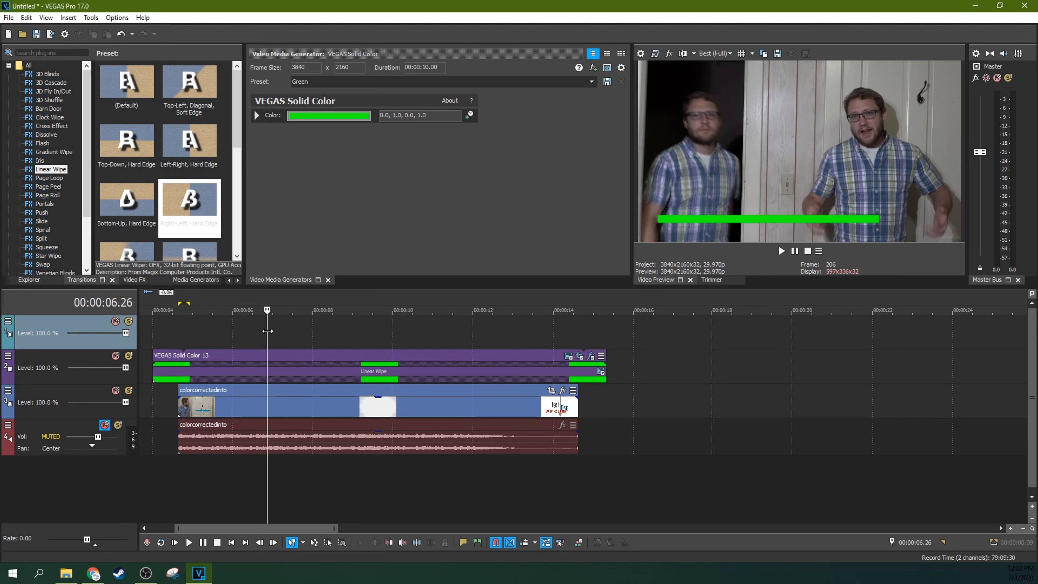
{"action": "left_click", "coordinate": [304, 332]}
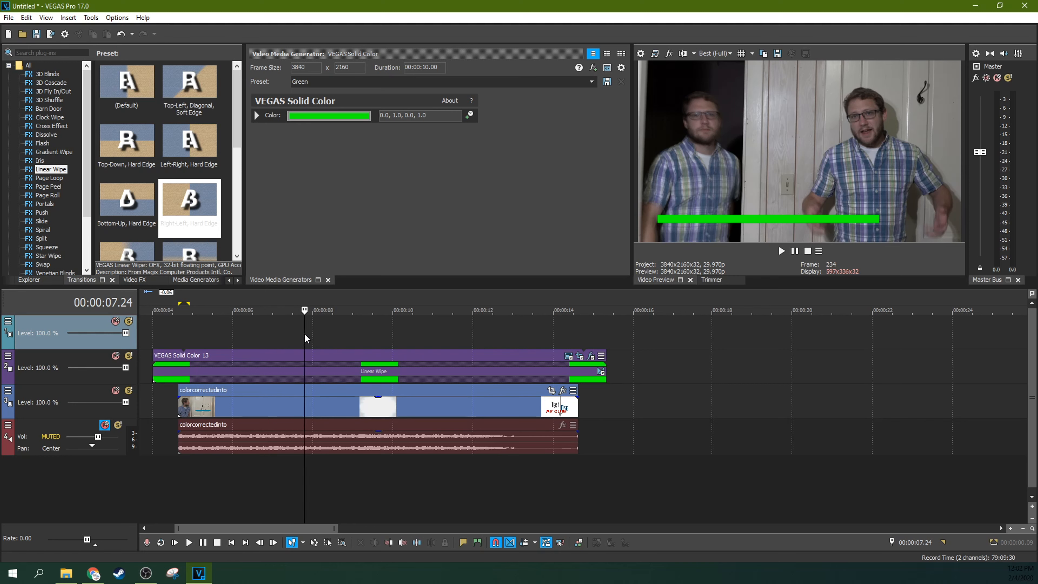
{"action": "left_click", "coordinate": [334, 332]}
{"action": "left_click", "coordinate": [395, 328]}
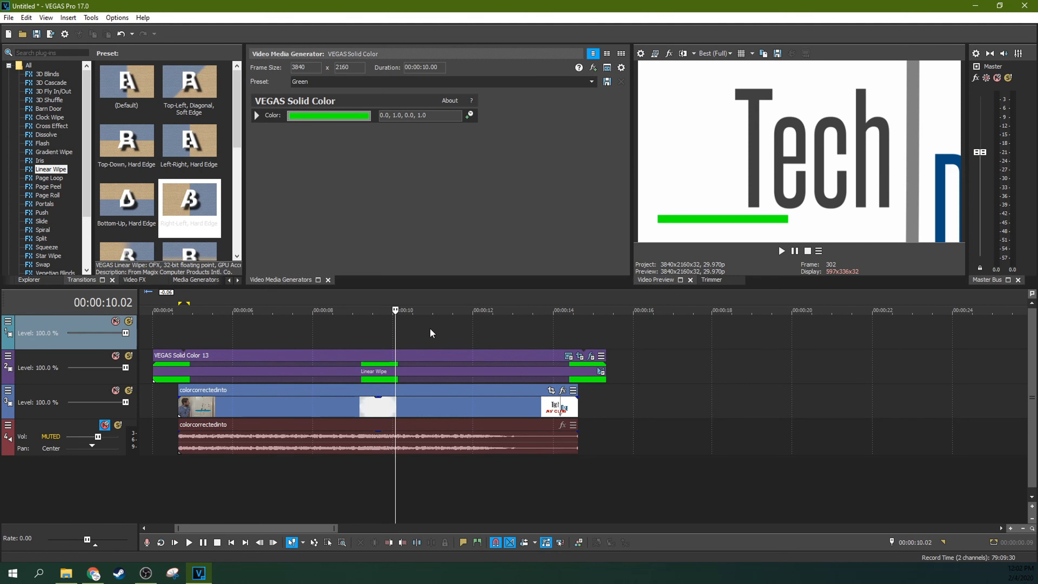
{"action": "left_click", "coordinate": [430, 328]}
{"action": "left_click", "coordinate": [478, 328]}
{"action": "left_click", "coordinate": [531, 324]}
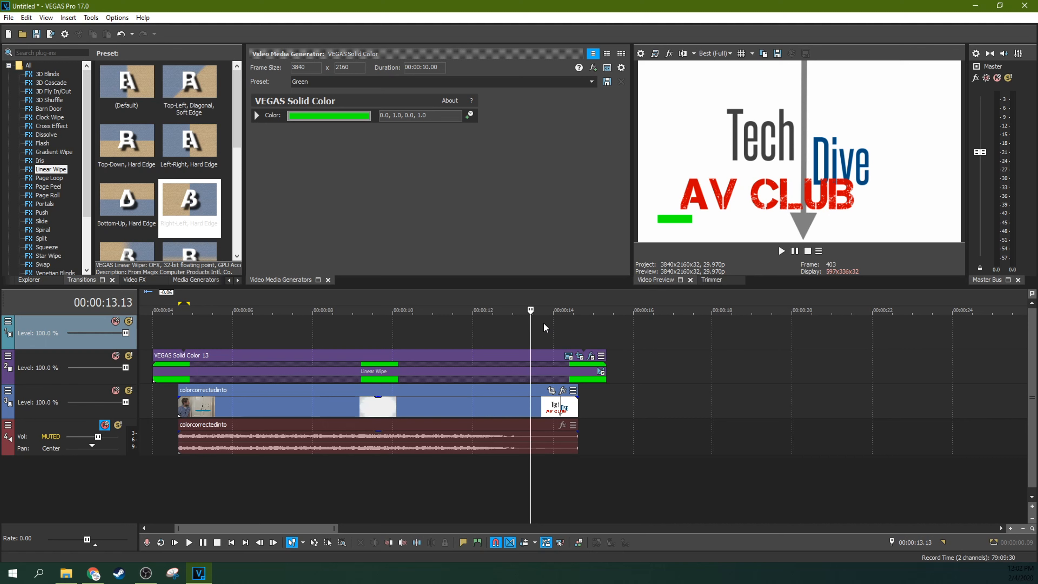
{"action": "left_click", "coordinate": [431, 332]}
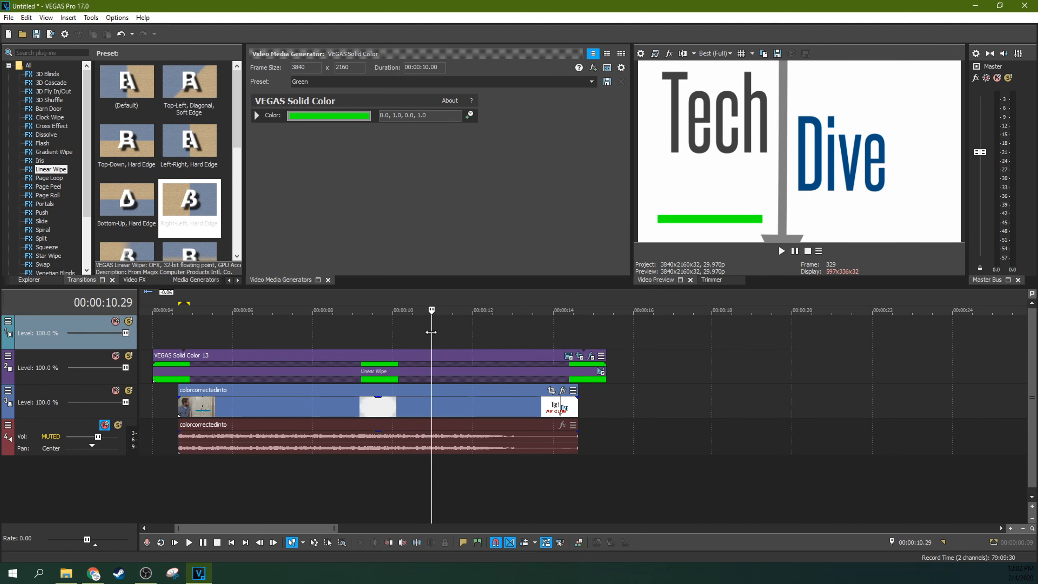